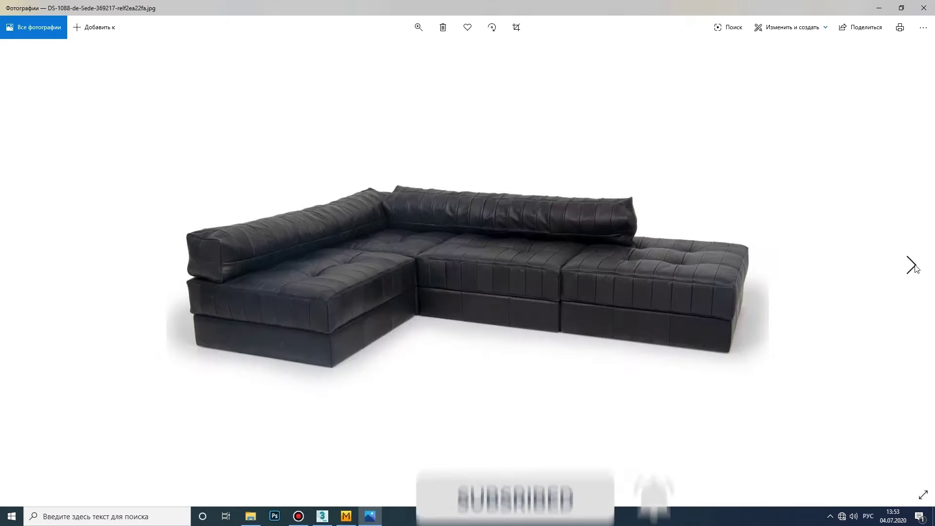
Step: Switch from the sofa reference photo to the Marvelous Designer scene holding the box
click(346, 516)
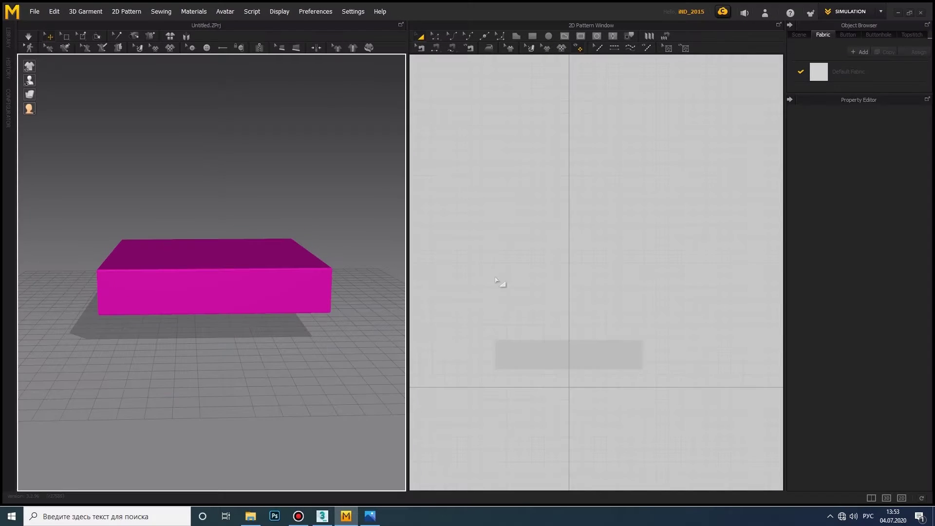
Step: Draw a long rectangular strip pattern and select it on the box
scroll(586, 390, up, 3)
key(h)
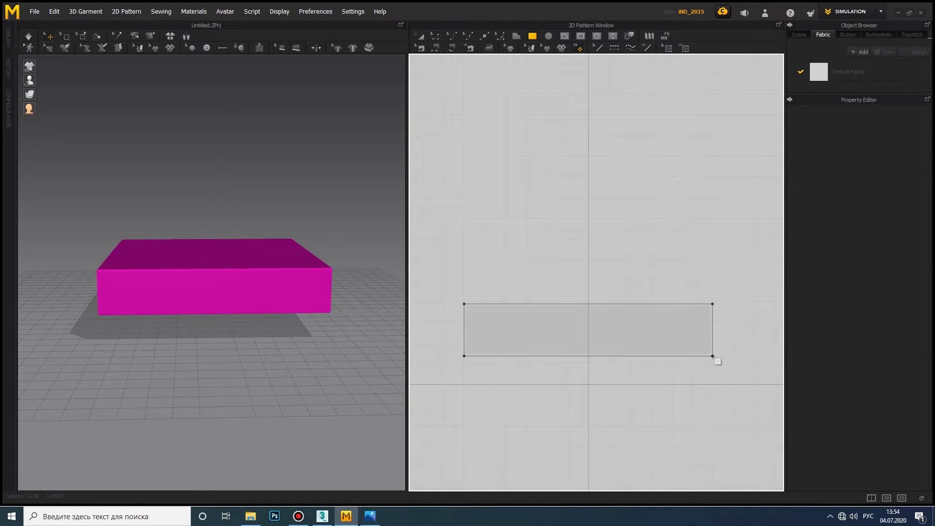
mouse_move(390, 258)
right_down()
mouse_move(250, 313)
mouse_move(362, 305)
mouse_move(325, 311)
right_up()
click(258, 294)
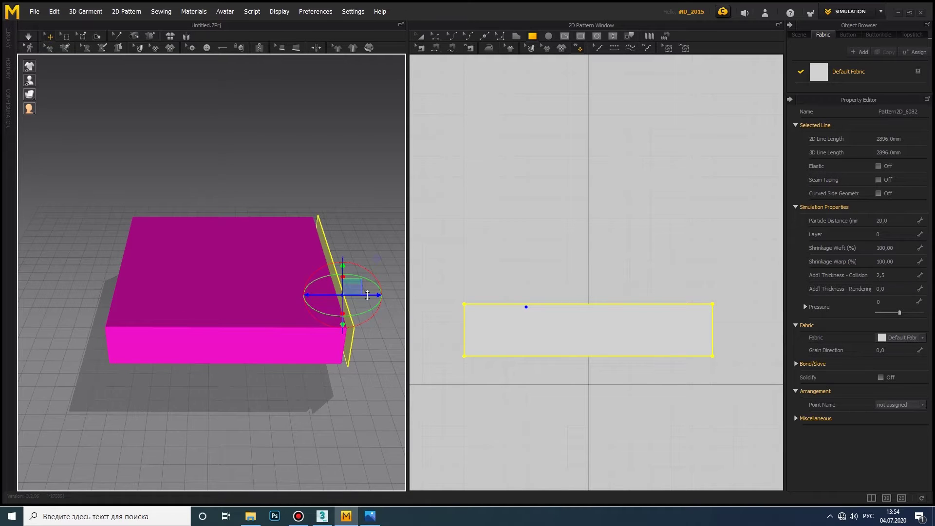
right_drag(504, 293, 536, 290)
scroll(521, 329, down, 5)
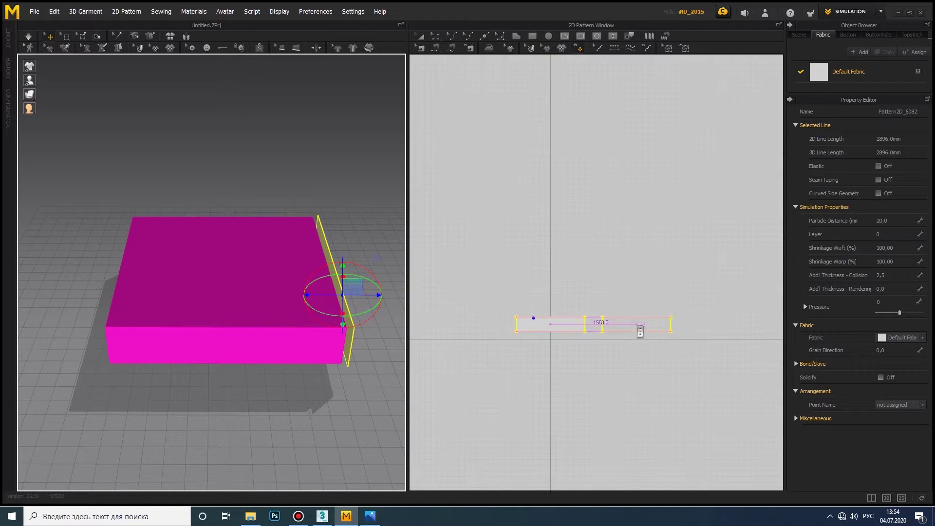
Step: Paste a second strip copy and stand it upright on the box front
right_drag(257, 235, 308, 340)
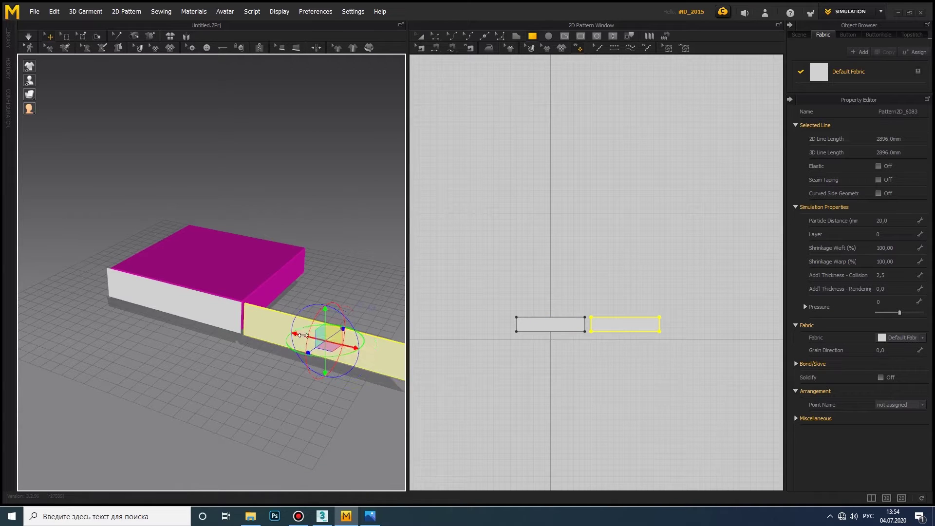
drag(303, 335, 382, 324)
mouse_move(338, 344)
right_down()
mouse_move(148, 389)
mouse_move(343, 305)
right_up()
drag(344, 304, 288, 284)
mouse_move(288, 284)
right_down()
mouse_move(229, 332)
mouse_move(240, 330)
mouse_move(177, 371)
right_up()
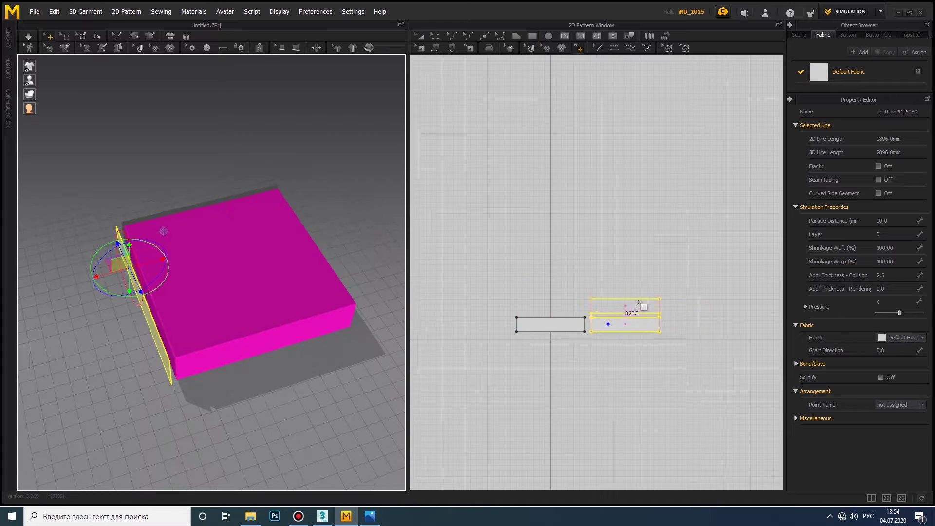
Step: Place third and fourth strip copies on the remaining sides and draw a square panel
click(700, 326)
right_drag(341, 317, 216, 302)
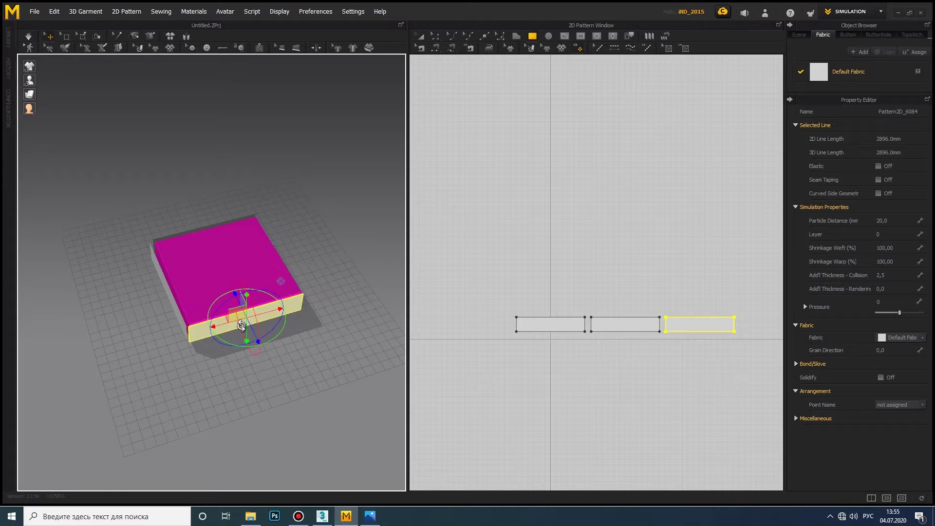
right_drag(241, 325, 317, 339)
click(766, 327)
mouse_move(236, 299)
right_down()
mouse_move(274, 338)
mouse_move(357, 323)
mouse_move(350, 370)
right_up()
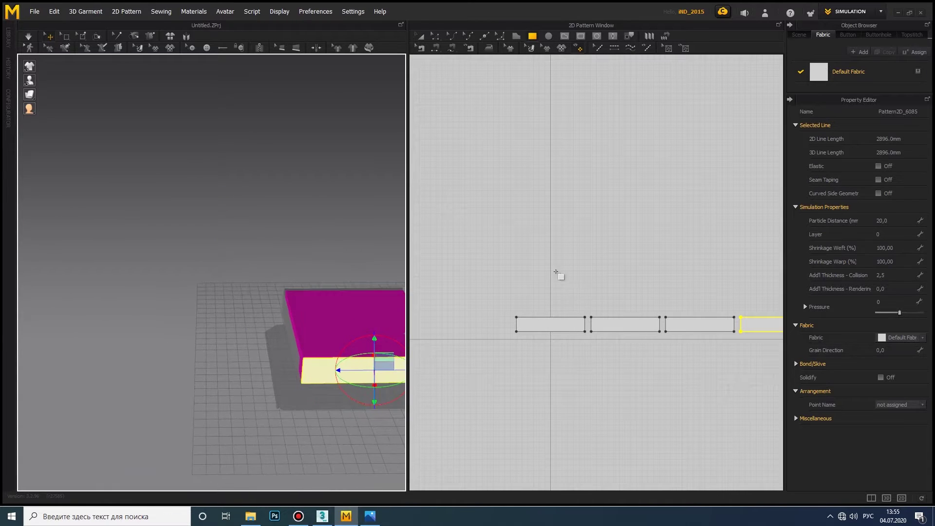
drag(517, 316, 587, 248)
mouse_move(313, 286)
right_down()
mouse_move(292, 244)
mouse_move(209, 242)
right_up()
Step: Lower the square panel onto the top of the box as its lid
right_drag(268, 274, 146, 285)
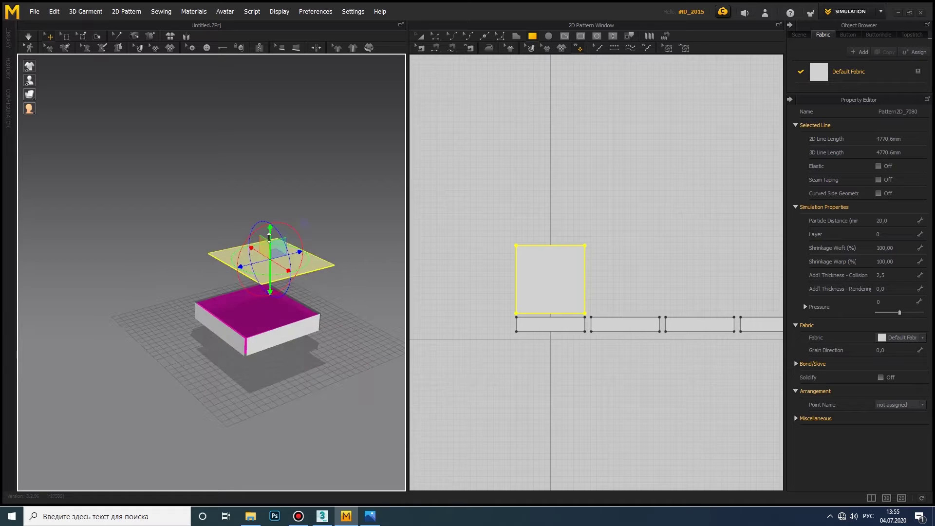
scroll(170, 331, up, 3)
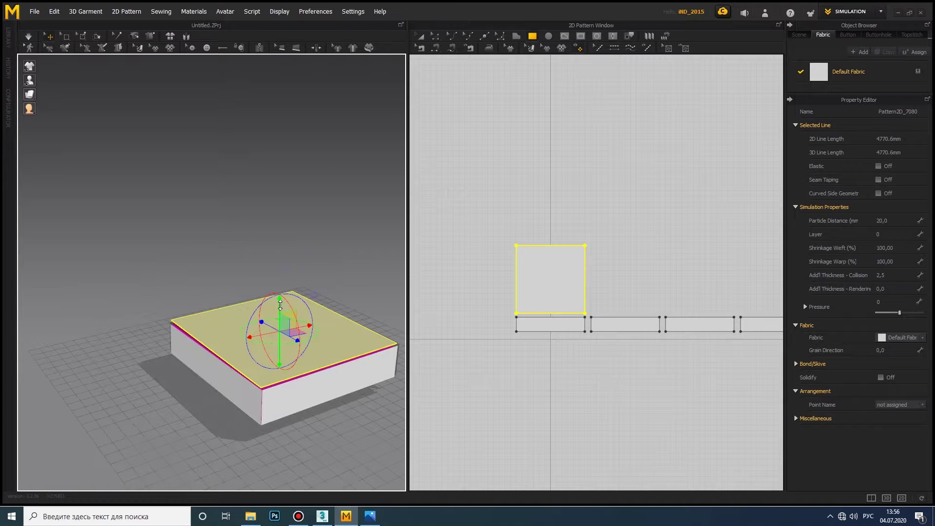
click(207, 380)
mouse_move(201, 384)
right_down()
mouse_move(195, 341)
mouse_move(312, 382)
mouse_move(244, 385)
mouse_move(310, 308)
right_up()
click(312, 383)
click(310, 307)
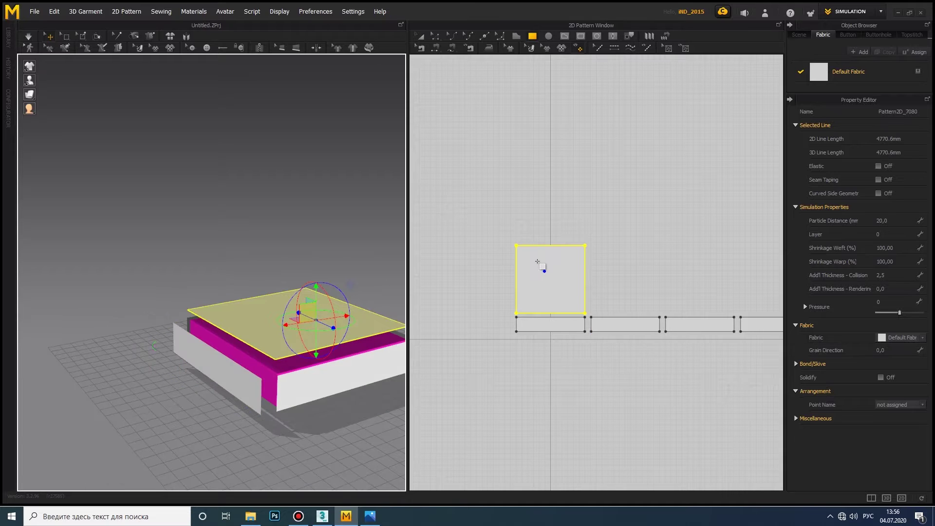
Step: Paste a copy of the square below the strips and position it under the box
click(550, 373)
mouse_move(273, 371)
right_down()
mouse_move(345, 313)
mouse_move(281, 426)
right_up()
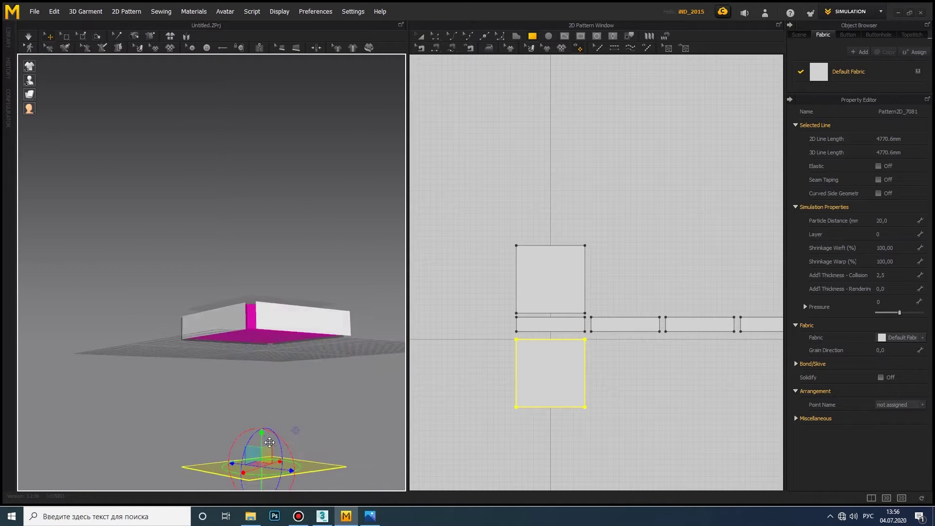
right_drag(329, 480, 263, 341)
scroll(246, 311, up, 3)
mouse_move(247, 310)
right_down()
mouse_move(252, 275)
mouse_move(202, 268)
mouse_move(250, 265)
mouse_move(302, 175)
right_up()
Step: Sew the matching 251.1 strip end edges together with Segment Sewing
key(n)
scroll(593, 330, up, 5)
click(557, 294)
click(582, 294)
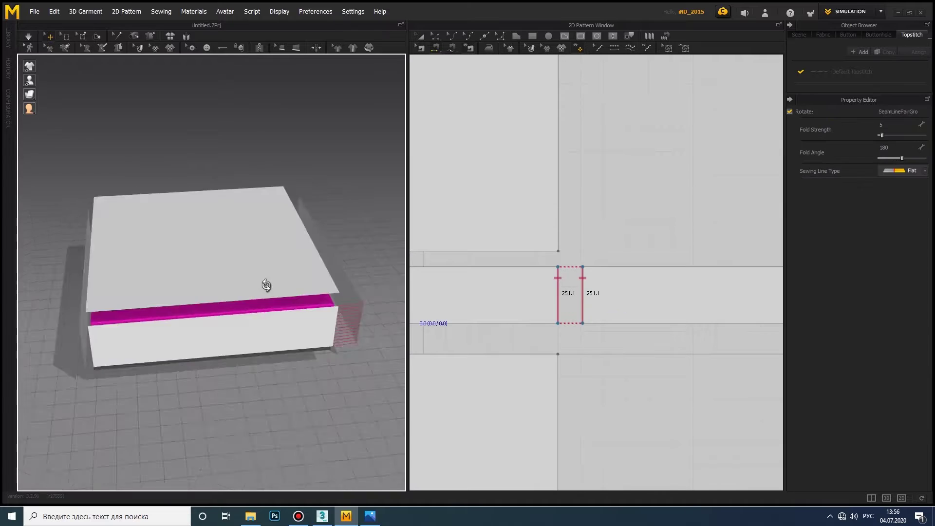
scroll(615, 275, down, 4)
mouse_move(119, 265)
right_down()
mouse_move(668, 302)
mouse_move(576, 294)
right_up()
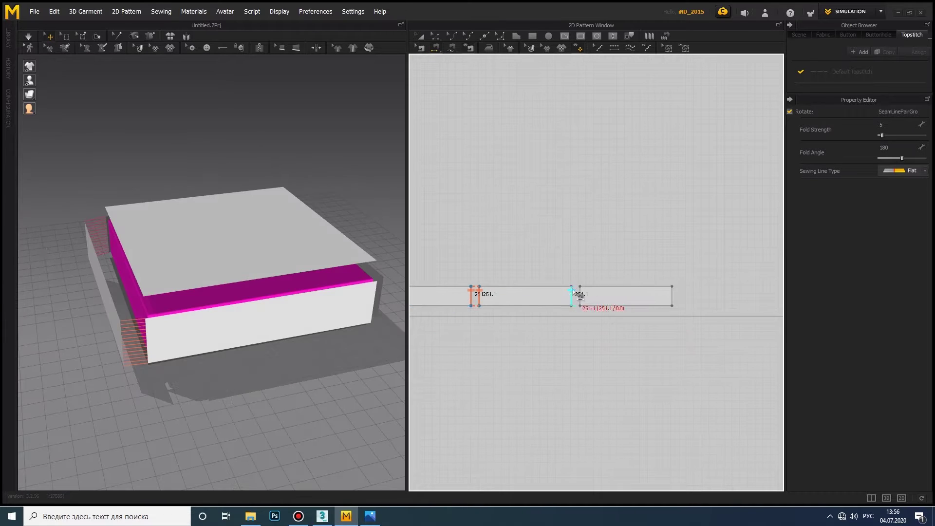
mouse_move(205, 273)
right_down()
mouse_move(168, 252)
mouse_move(293, 254)
right_up()
scroll(531, 319, down, 2)
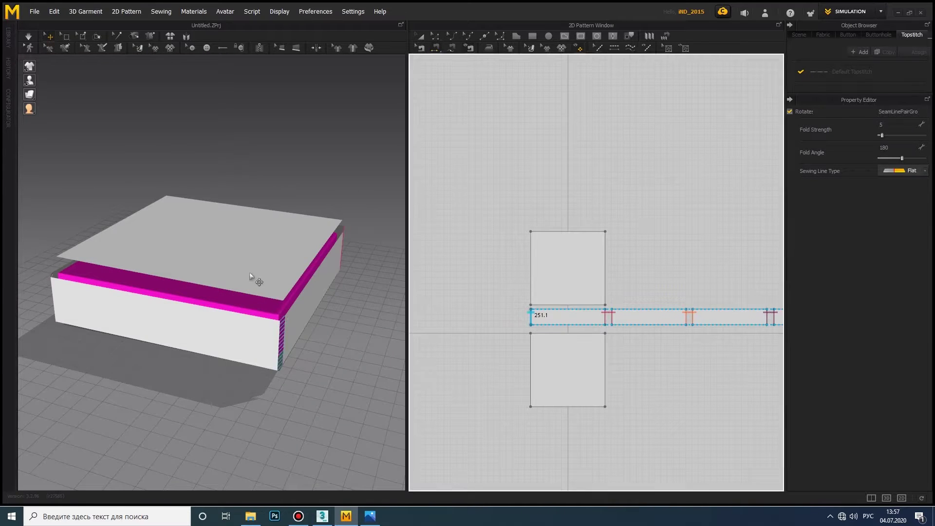
scroll(591, 302, up, 3)
mouse_move(250, 277)
right_down()
mouse_move(293, 263)
mouse_move(312, 234)
right_up()
scroll(570, 324, down, 2)
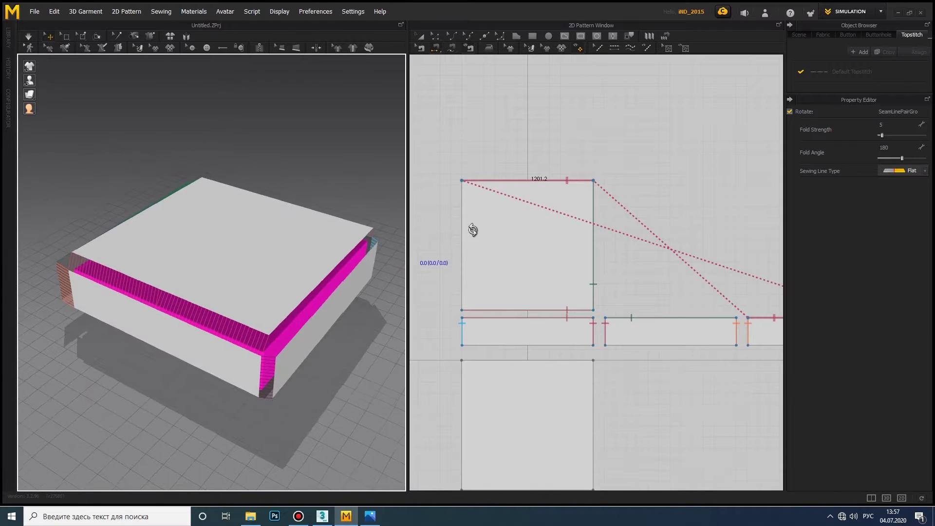
scroll(472, 229, down, 2)
Step: Sew the top and bottom panel edges to the strips and run the simulation
click(487, 316)
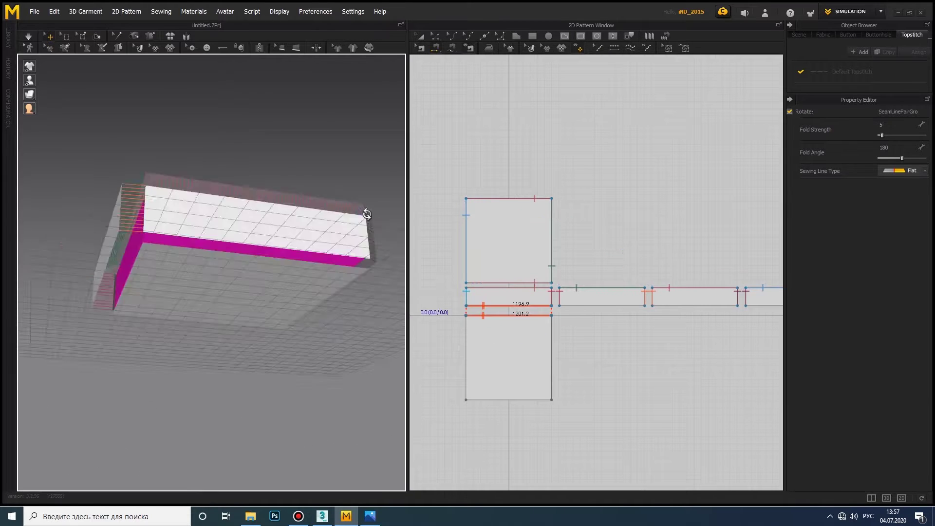
mouse_move(366, 218)
right_down()
mouse_move(310, 192)
mouse_move(181, 257)
right_up()
scroll(558, 319, down, 2)
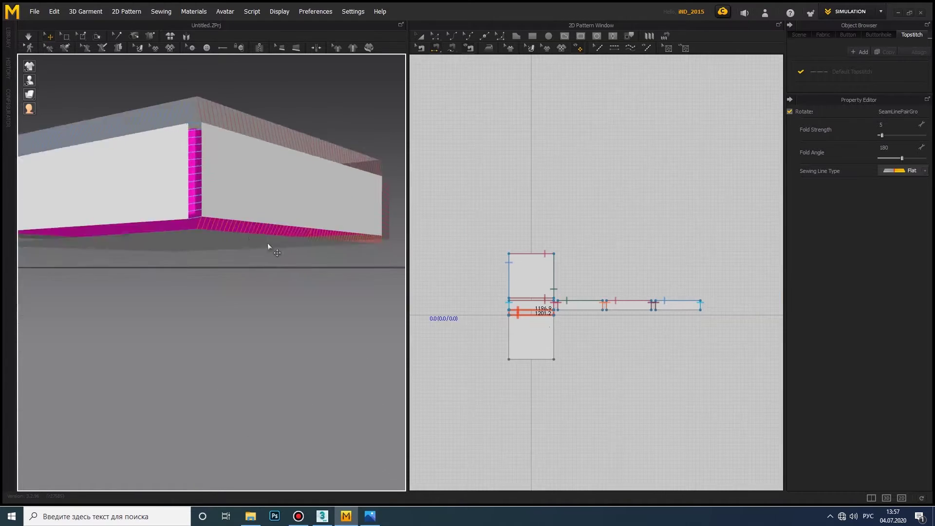
mouse_move(267, 243)
right_down()
mouse_move(343, 296)
mouse_move(288, 217)
mouse_move(156, 229)
mouse_move(138, 263)
right_up()
click(530, 359)
click(624, 313)
mouse_move(146, 229)
right_down()
mouse_move(177, 240)
mouse_move(219, 224)
right_up()
right_drag(241, 274, 198, 307)
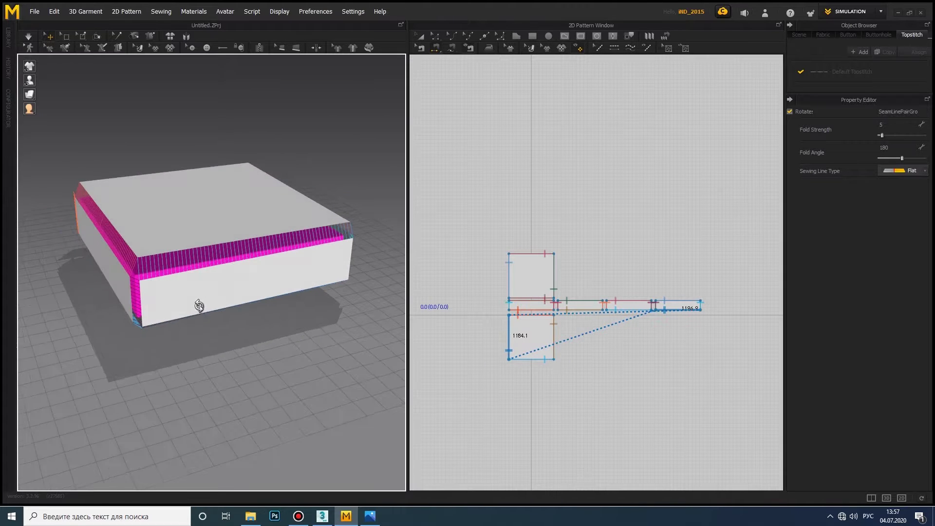
click(28, 36)
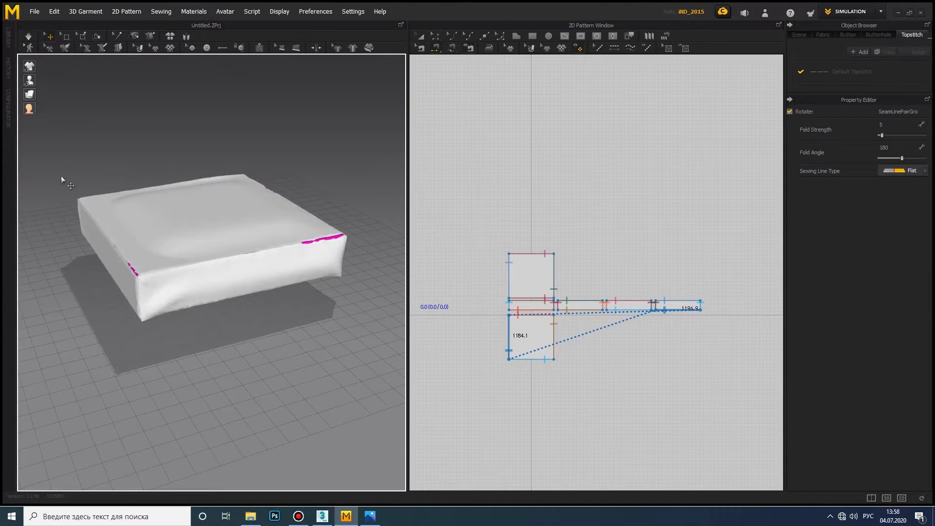
Step: Select the cover's pattern pieces with Transform Pattern and Ctrl+A
scroll(332, 223, up, 5)
click(332, 223)
right_drag(143, 165, 189, 225)
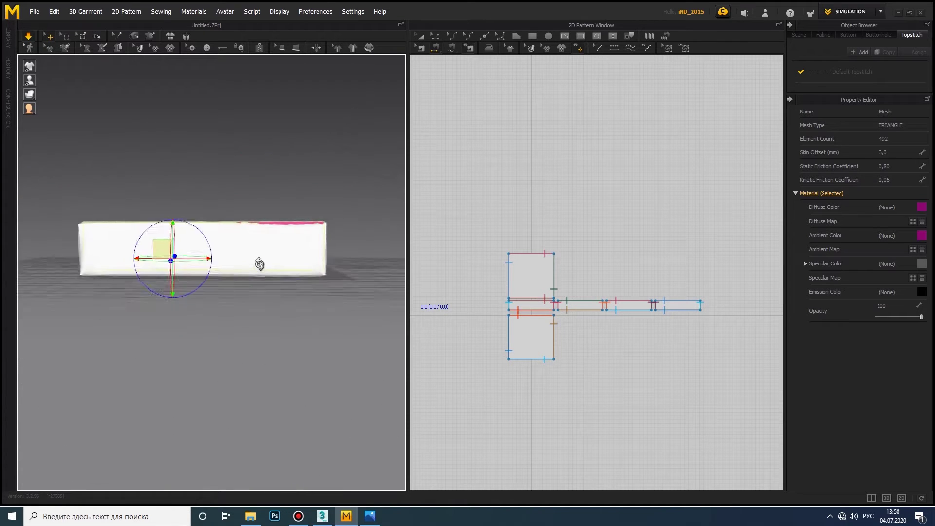
right_drag(189, 224, 257, 261)
click(423, 33)
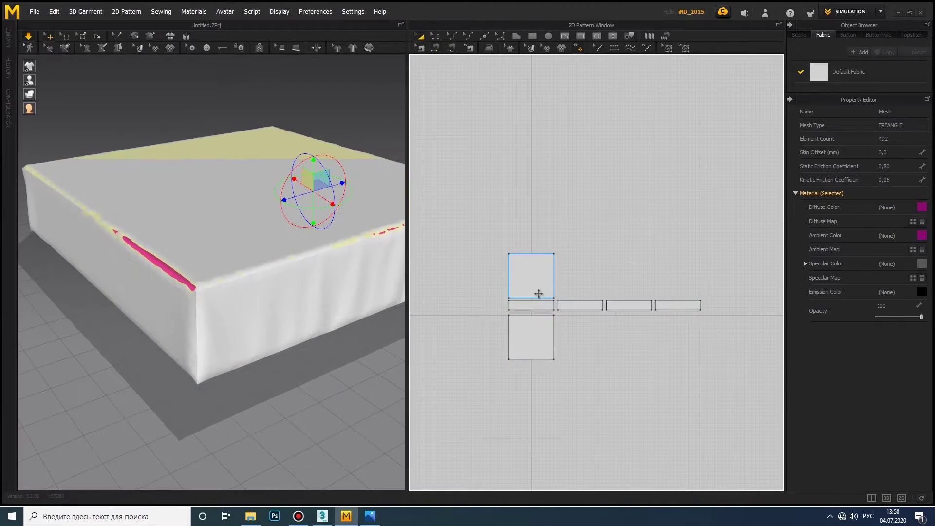
click(545, 306)
key(ctrl+a)
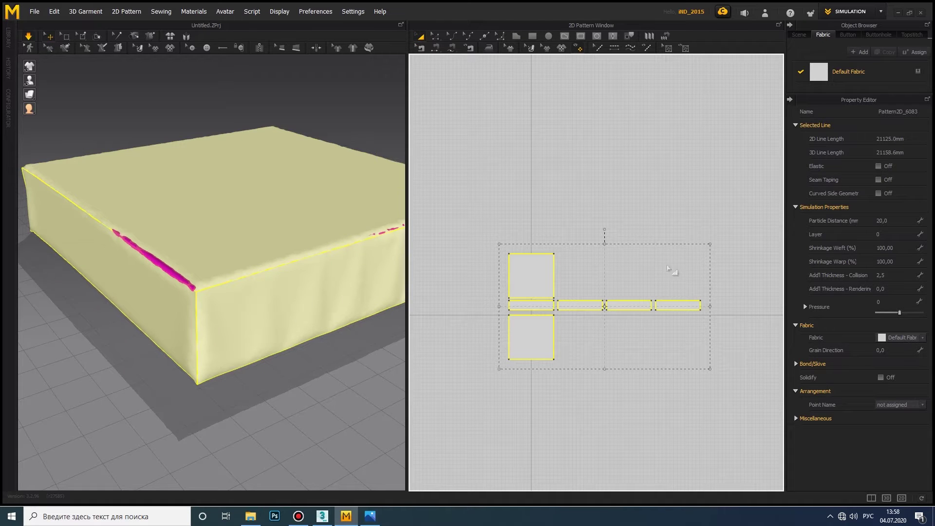
click(533, 278)
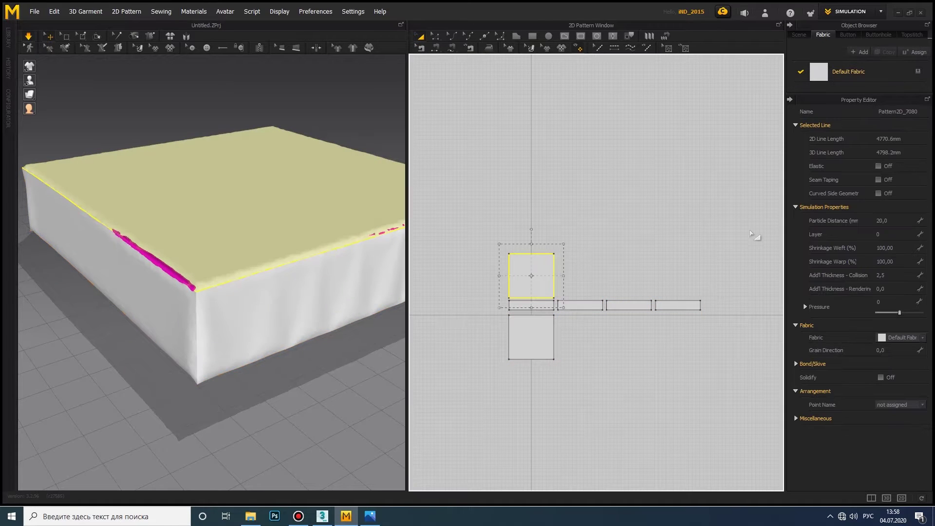
Step: Set Pressure to 1 on the selected strips and top panel to inflate the cushion
shift+click(626, 307)
shift+click(675, 307)
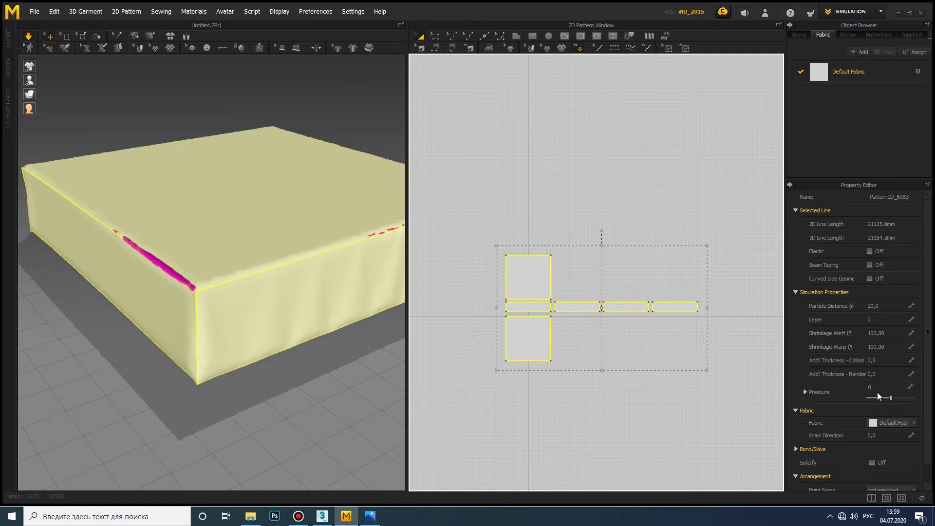
right_drag(207, 257, 226, 289)
click(529, 277)
scroll(530, 277, up, 3)
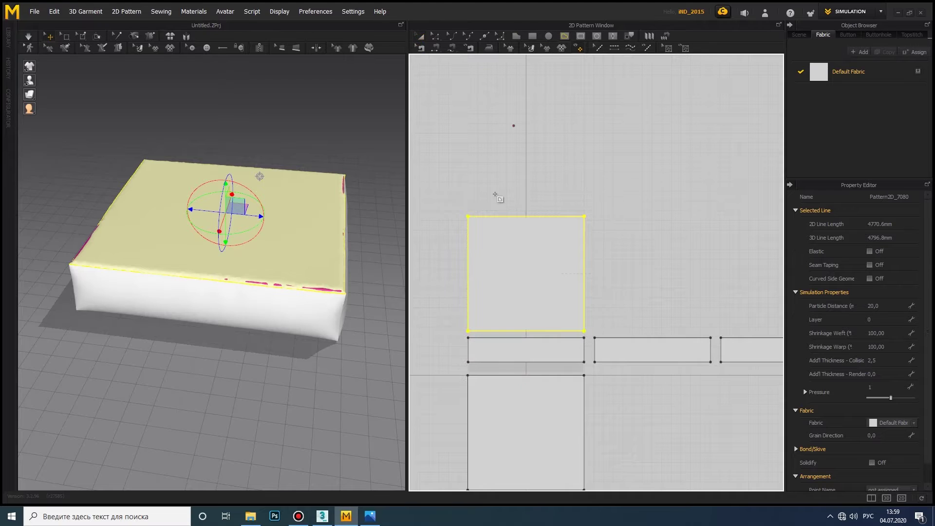
scroll(496, 195, up, 2)
Step: Draw vertical fold lines across the top panel, undoing one misplaced middle line
click(509, 171)
double_click(510, 432)
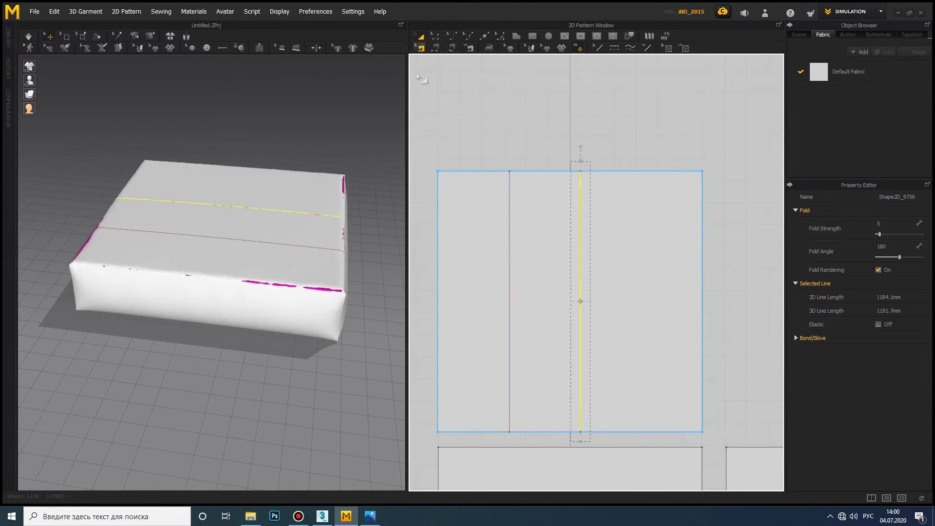
drag(592, 302, 609, 302)
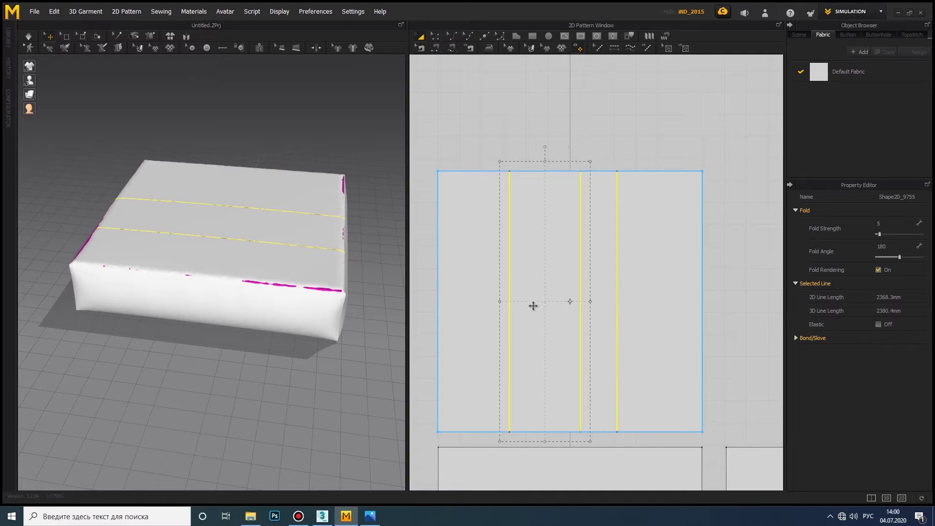
key(ctrl+z)
scroll(623, 312, down, 1)
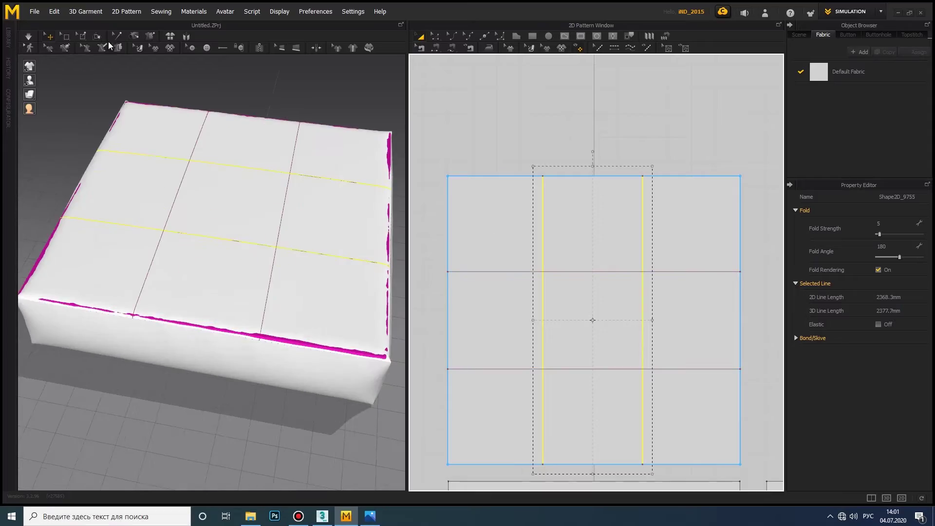
Step: Select the grid-line crossing vertices on the top panel with Select Mesh and pin them
click(82, 36)
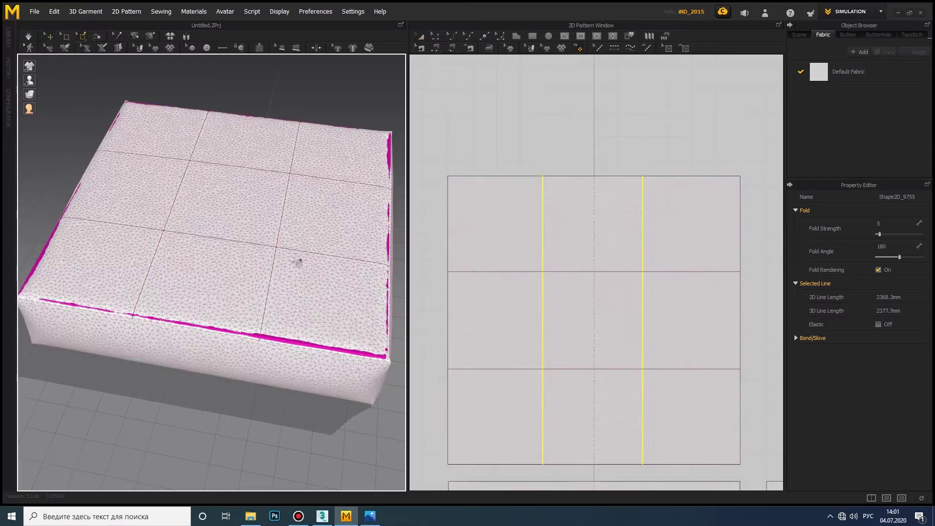
scroll(299, 261, up, 3)
scroll(267, 277, up, 2)
click(301, 270)
scroll(336, 95, down, 2)
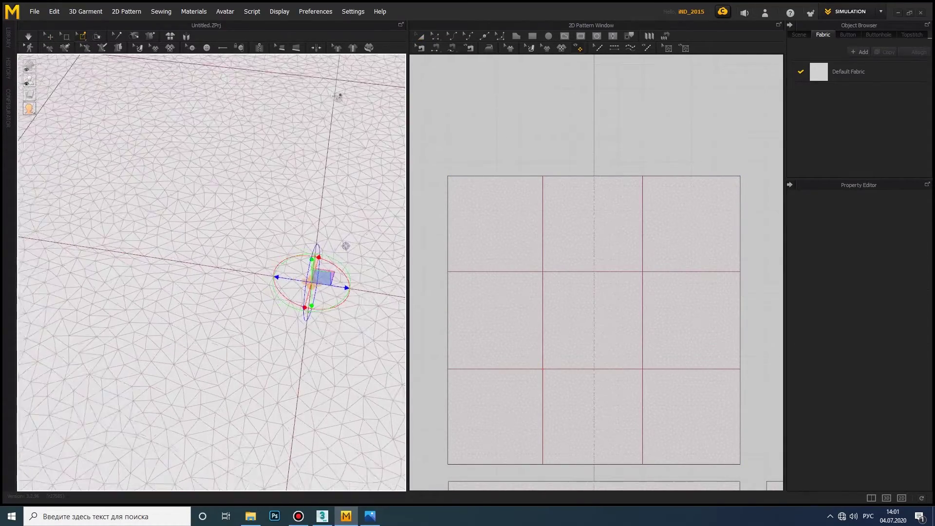
mouse_move(338, 94)
right_down()
mouse_move(313, 176)
mouse_move(382, 98)
mouse_move(123, 303)
mouse_move(150, 385)
right_up()
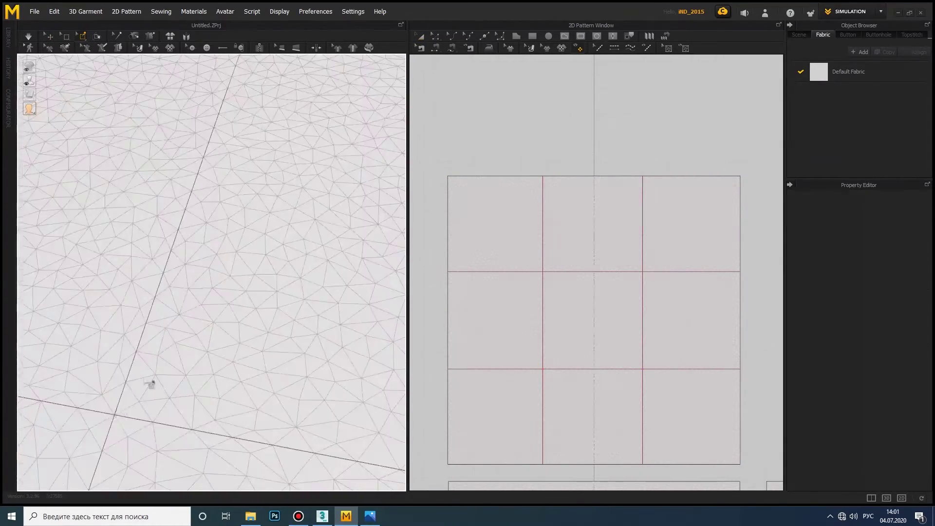
scroll(238, 254, down, 3)
scroll(244, 241, up, 3)
click(241, 235)
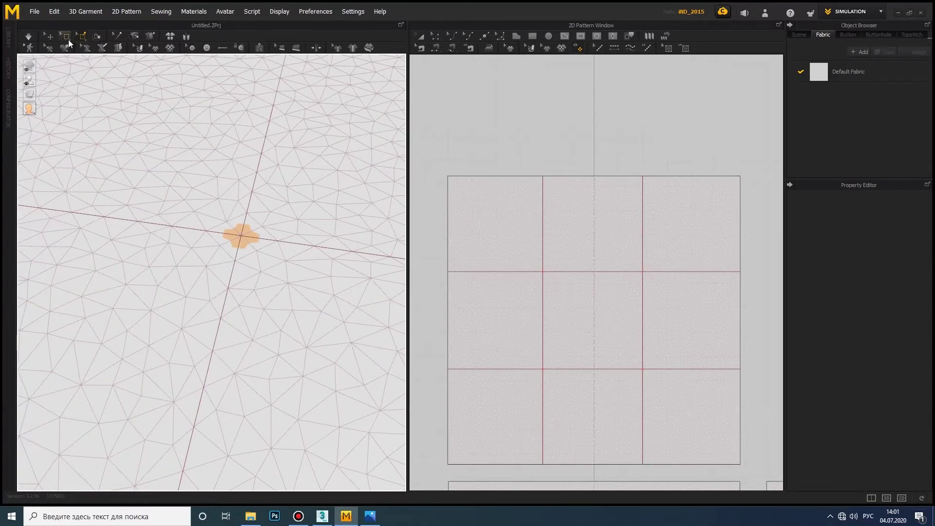
click(275, 199)
scroll(263, 221, down, 5)
right_drag(258, 227, 394, 249)
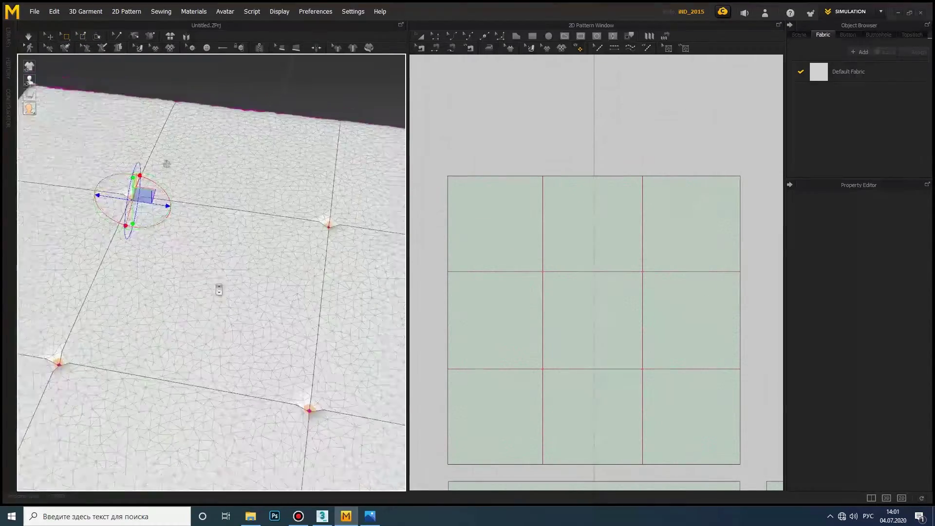
Step: Simulate the cushion so its top forms nine dimpled, tufted squares
key(space)
click(48, 38)
scroll(243, 287, down, 5)
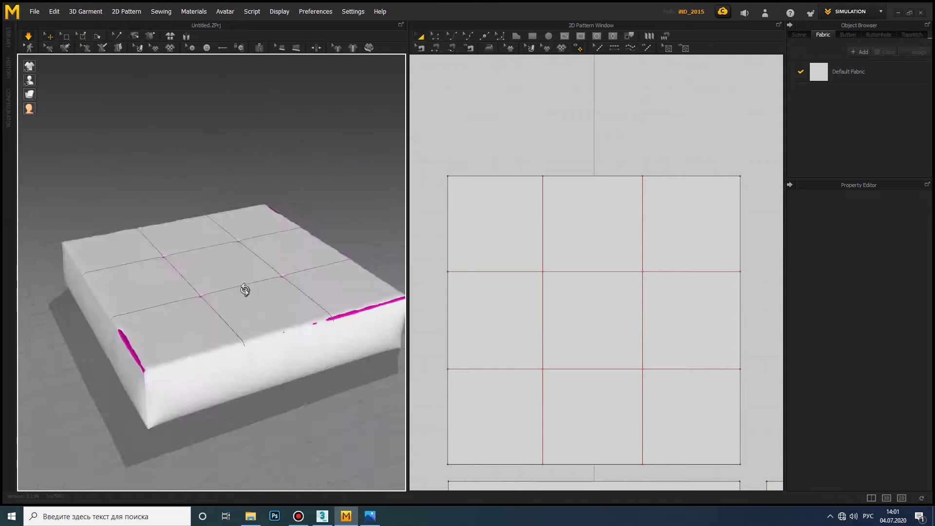
mouse_move(244, 288)
right_down()
mouse_move(190, 282)
mouse_move(402, 346)
right_up()
scroll(492, 340, down, 4)
Step: Select the top panel and raise its Pressure from 1 to 4
click(516, 395)
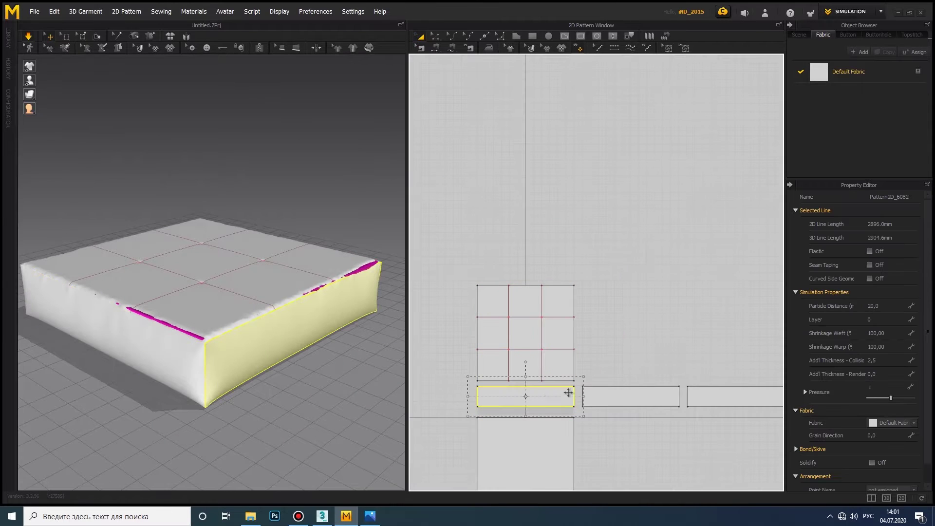
right_drag(693, 369, 560, 367)
right_click(696, 370)
key(Escape)
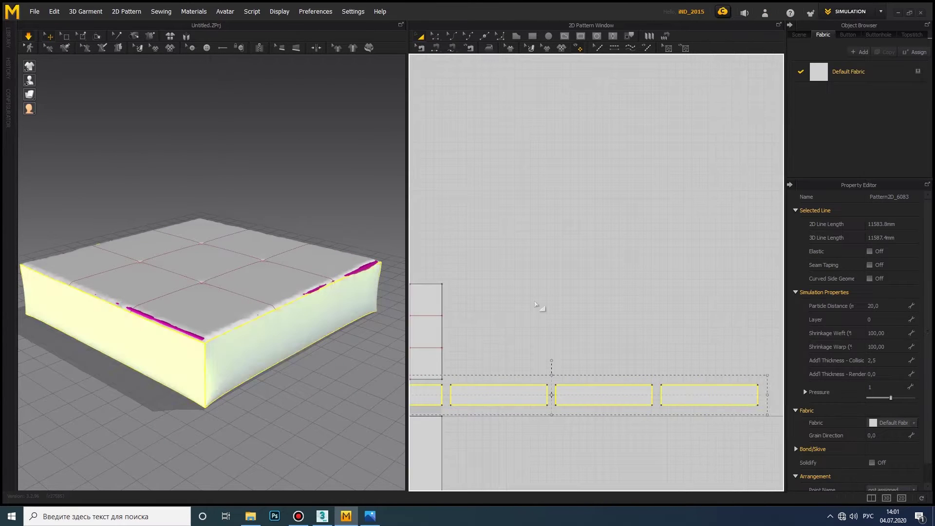
mouse_move(892, 398)
mouse_down()
mouse_move(905, 394)
mouse_move(892, 393)
mouse_up()
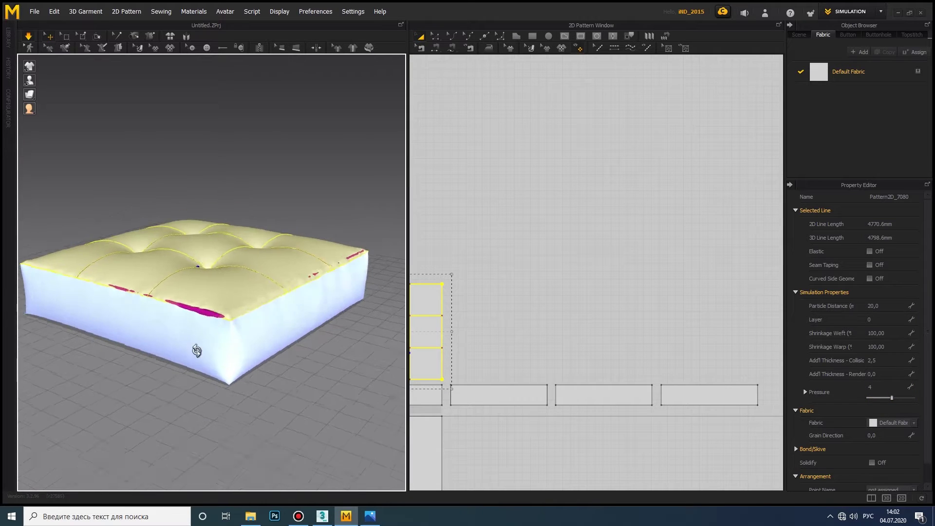
Step: Set Shrinkage Weft and Warp both to 105
scroll(197, 342, up, 2)
text(105)
key(Tab)
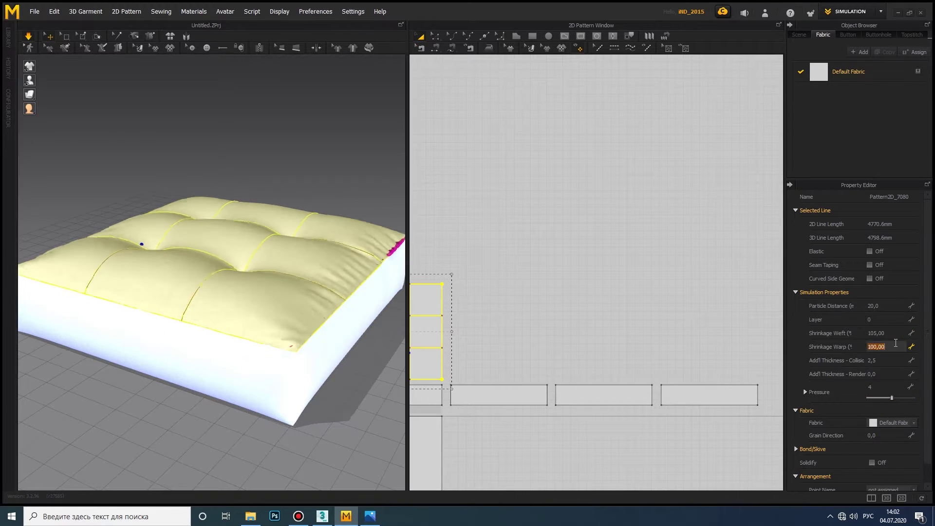
text(105)
key(Return)
scroll(136, 328, down, 3)
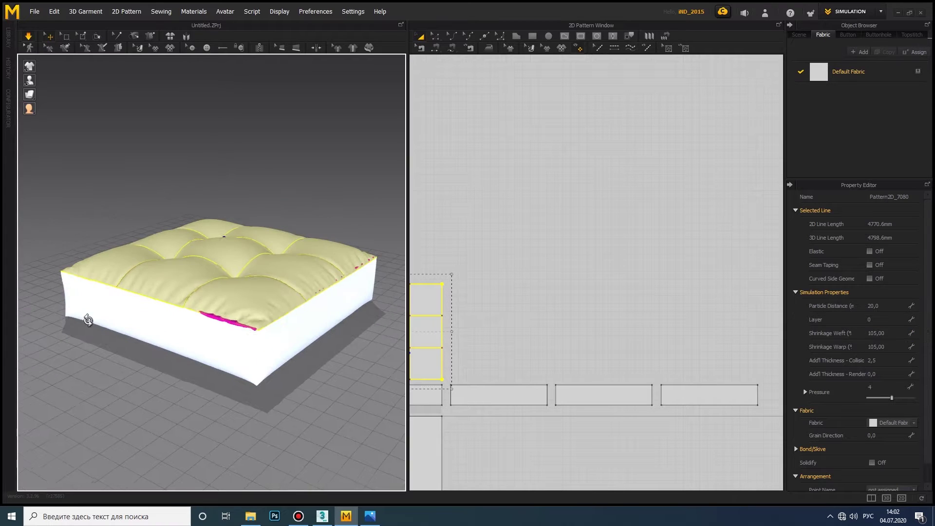
Step: Adjust the Default Fabric properties for a particle distance of 10 and re-simulate
click(849, 71)
click(899, 396)
click(905, 472)
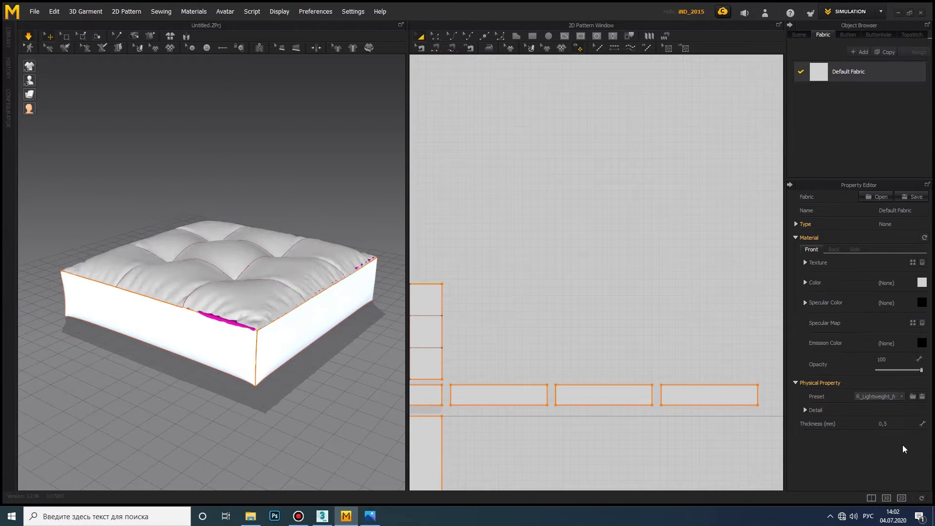
click(293, 271)
right_drag(292, 271, 198, 277)
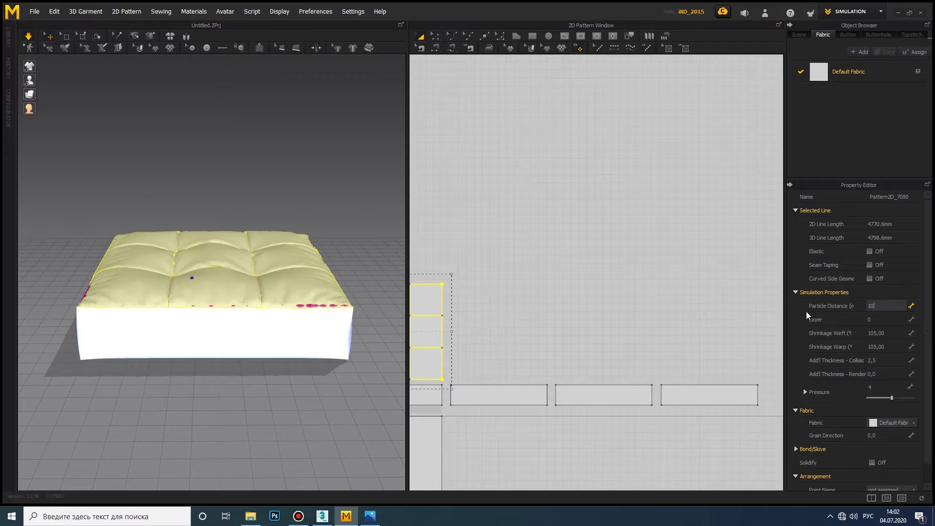
click(30, 36)
Step: Reset the cushion to flat pattern pieces and save an OBJ export to the sofa folder
click(111, 226)
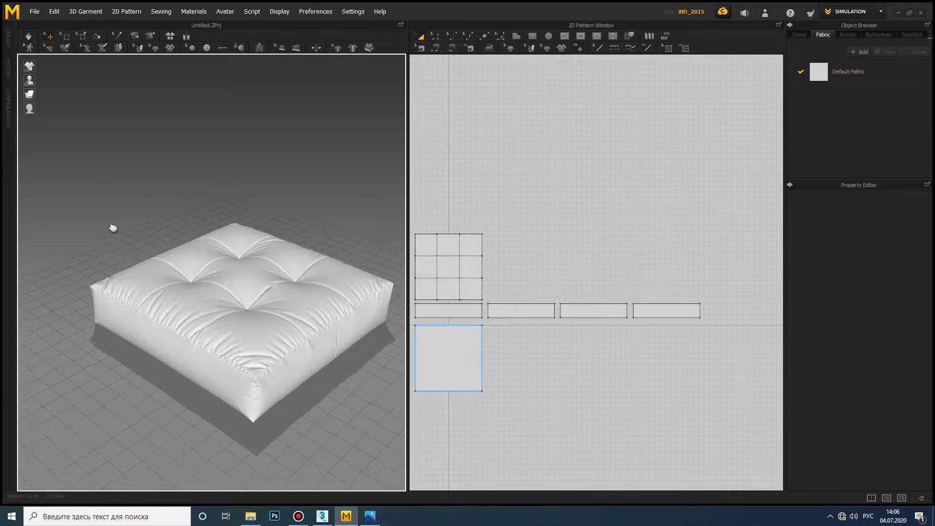
mouse_move(111, 225)
right_down()
mouse_move(324, 376)
mouse_move(254, 361)
mouse_move(125, 358)
mouse_move(244, 424)
mouse_move(359, 371)
right_up()
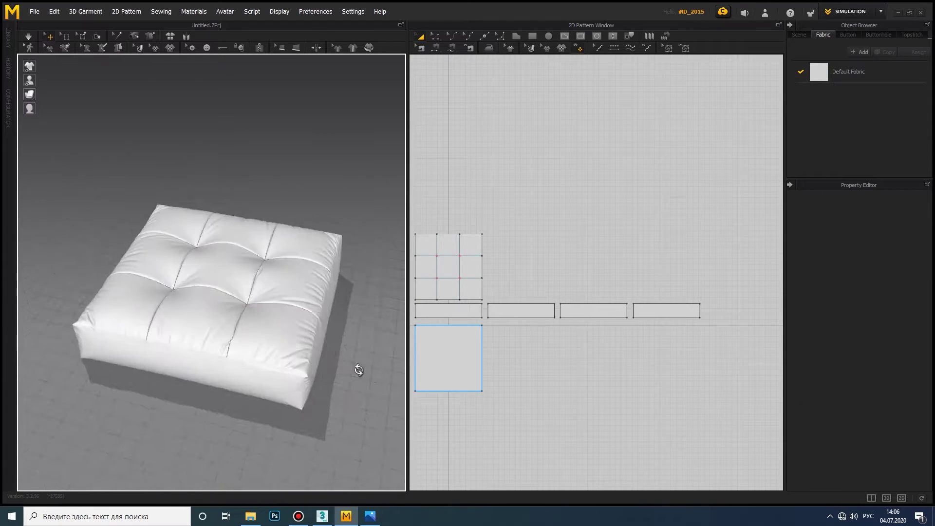
click(171, 38)
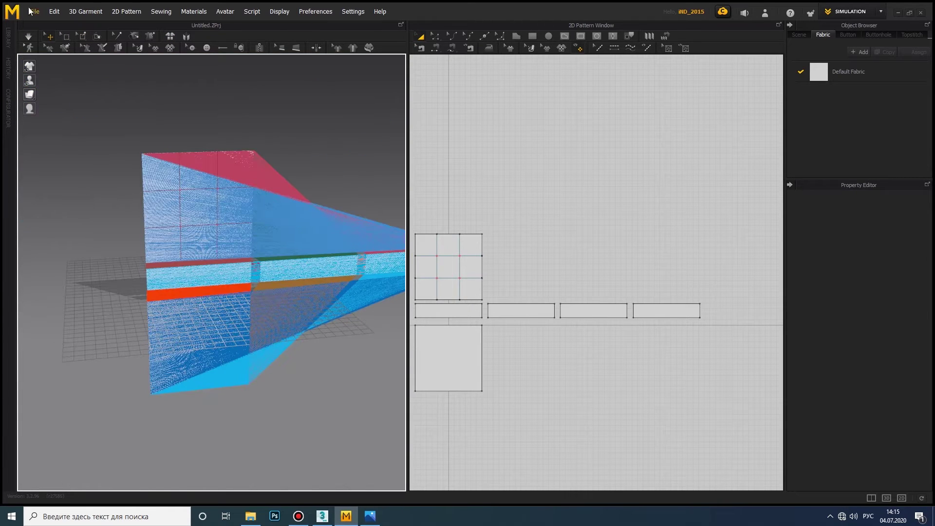
click(30, 10)
click(127, 141)
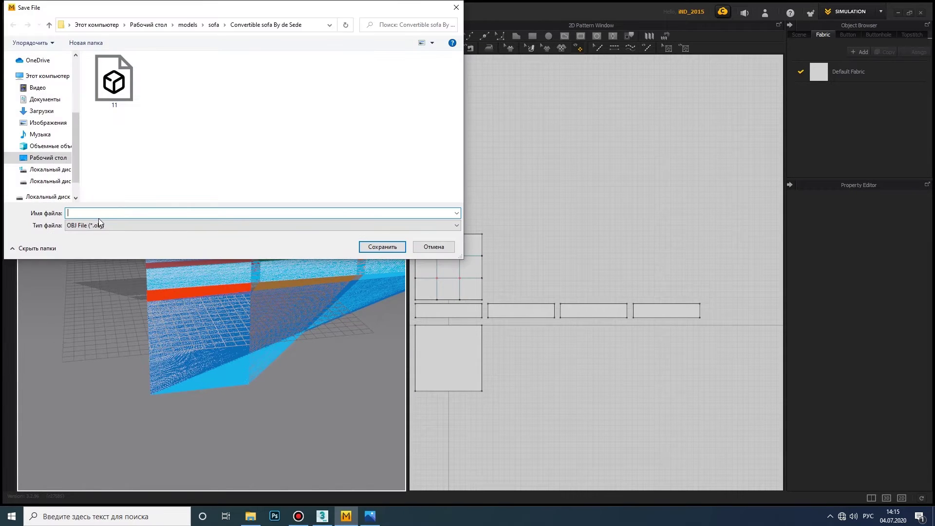
text(0)
click(390, 248)
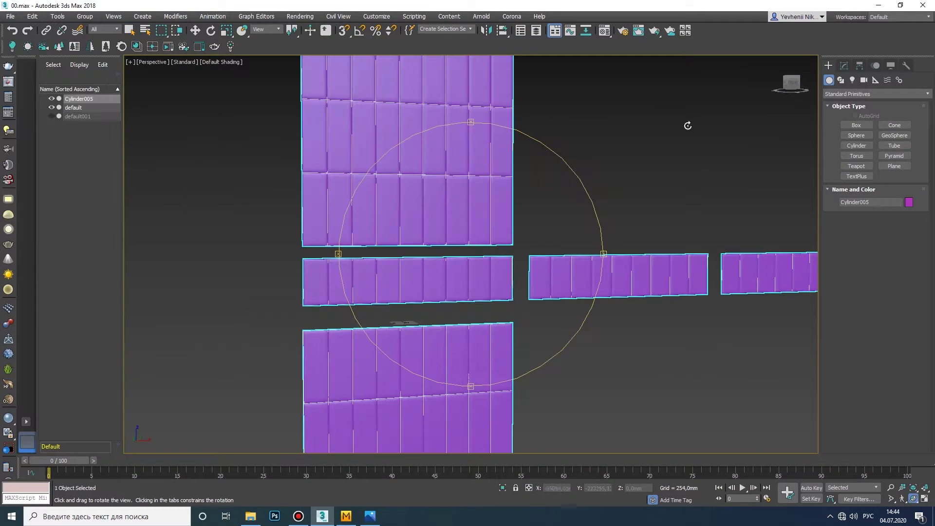
Step: Add a Skin Wrap modifier so the flat panels take the tufted cushion shape
click(844, 66)
click(877, 94)
scroll(877, 205, down, 5)
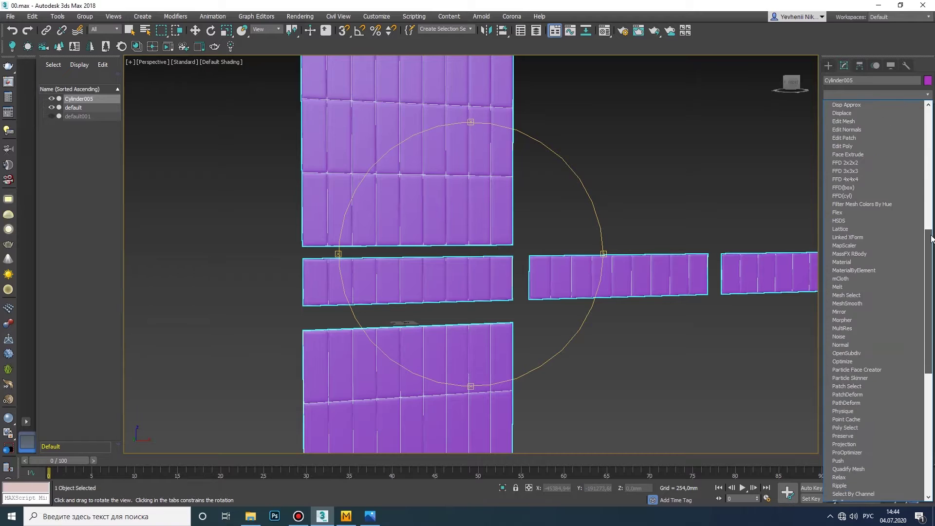
scroll(878, 203, down, 5)
click(877, 203)
scroll(862, 341, down, 2)
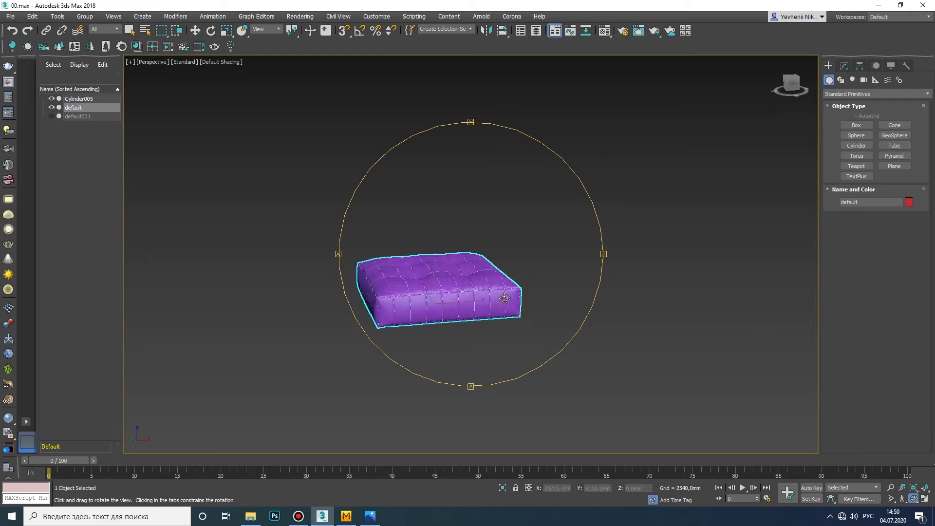
drag(313, 142, 632, 420)
Step: Convert the cushion panels to a single Editable Mesh
right_click(445, 261)
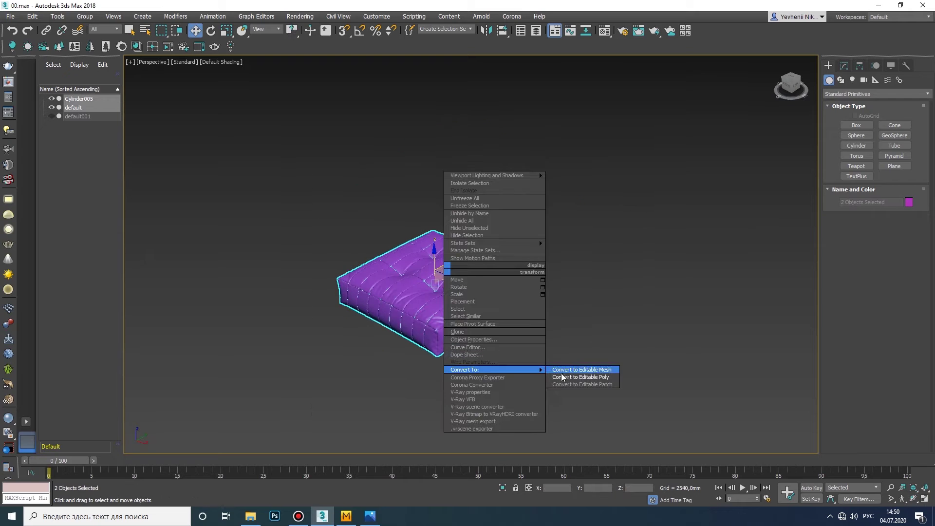
click(565, 372)
click(54, 116)
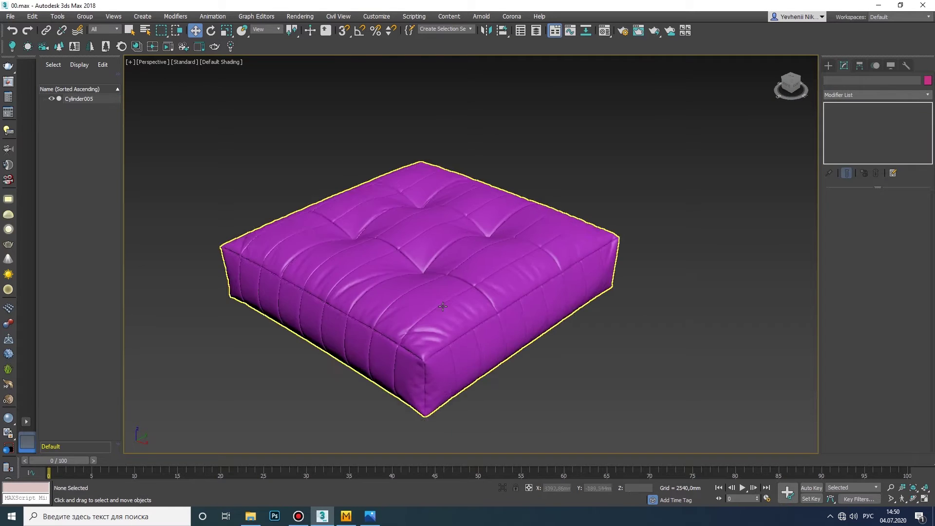
Step: Import the exported cushion OBJ with its flat pattern pieces into 3ds Max
click(13, 19)
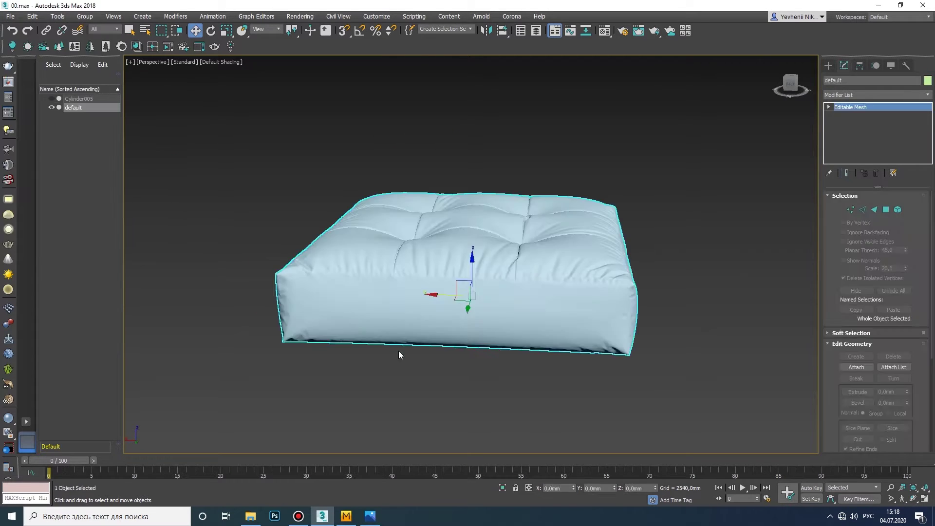
click(17, 12)
click(127, 145)
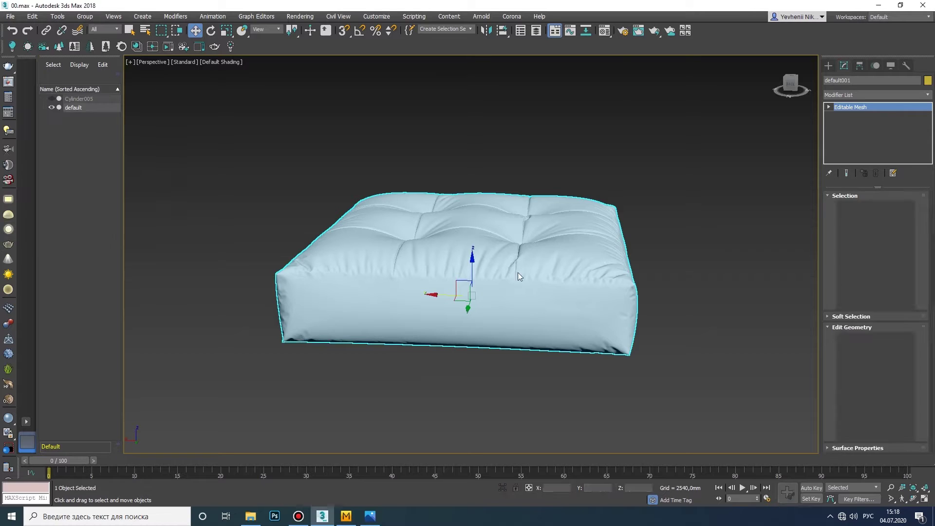
scroll(375, 292, up, 4)
Step: Add a Morpher modifier to the flat pieces with the tufted cushion as target
click(876, 94)
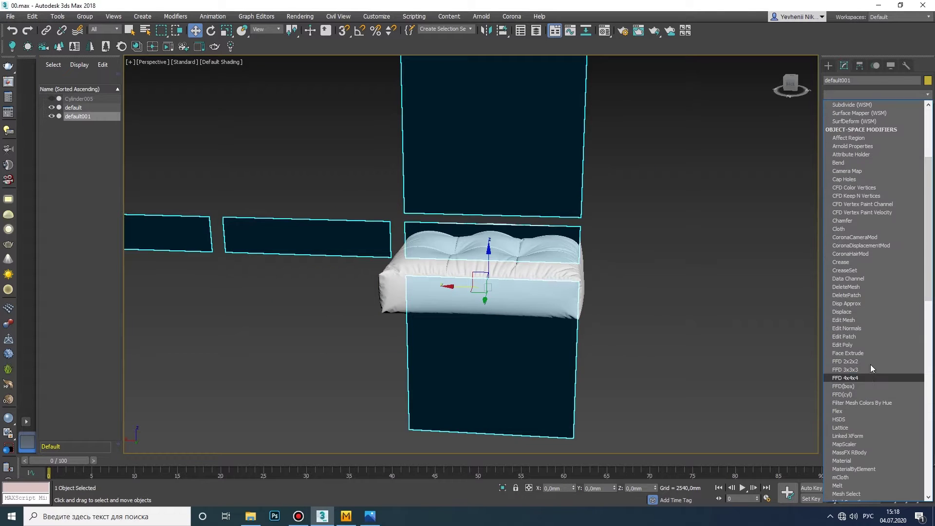
scroll(886, 271, down, 3)
click(877, 444)
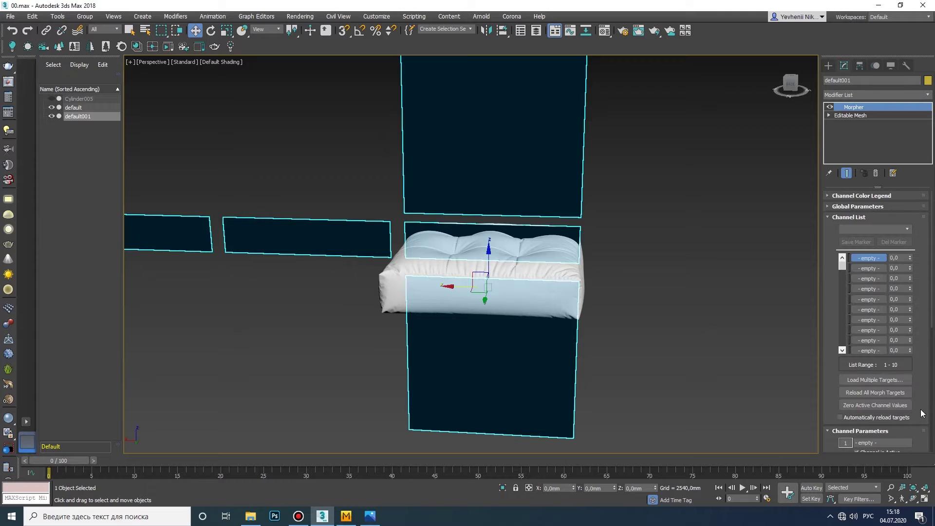
scroll(886, 432, down, 2)
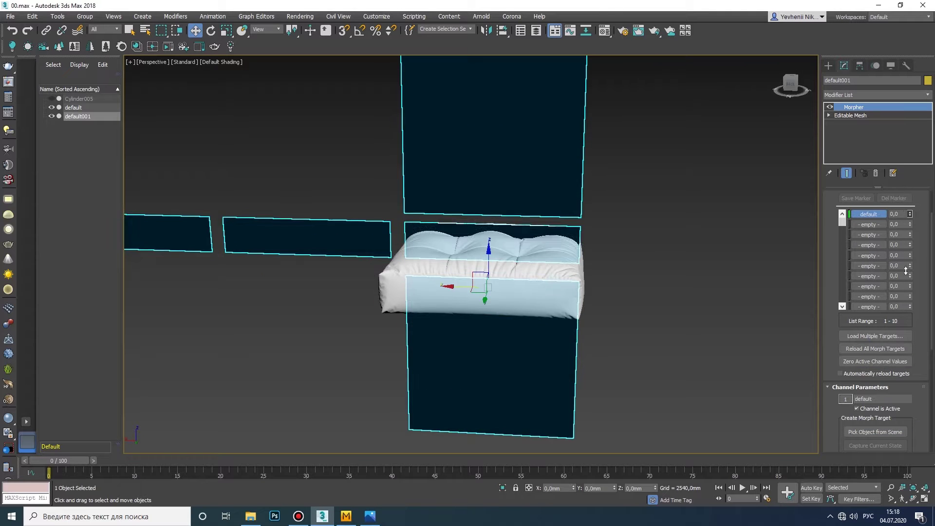
click(574, 268)
Step: Select the flat pieces object and hide the cushion
click(51, 108)
click(78, 116)
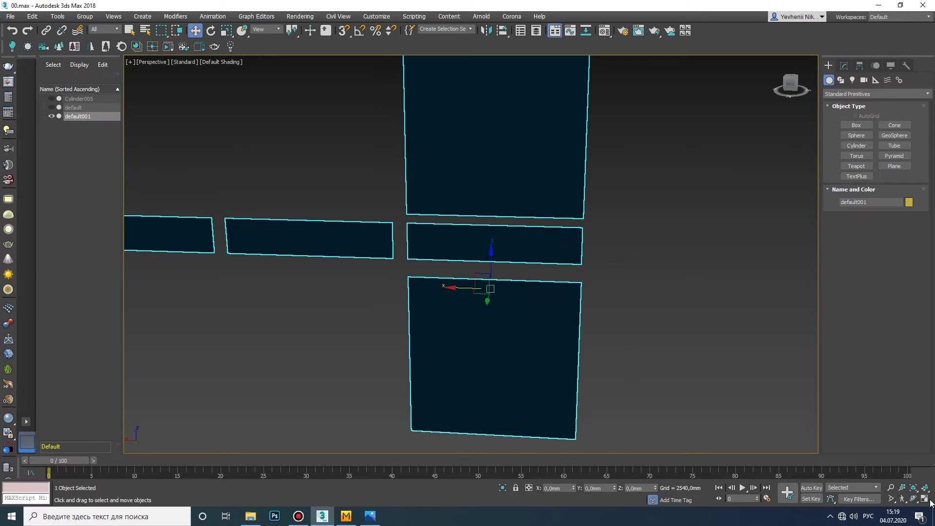
key(alt+w)
Step: Draw Box001 over the lower panel in Front view and slide it along Y
click(856, 125)
key(alt+w)
scroll(229, 213, up, 2)
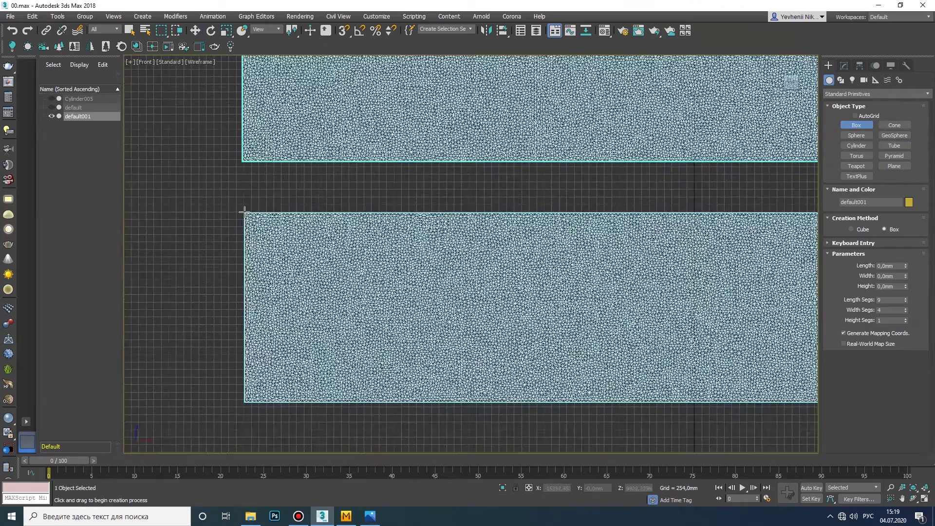
drag(244, 212, 576, 402)
key(alt+w)
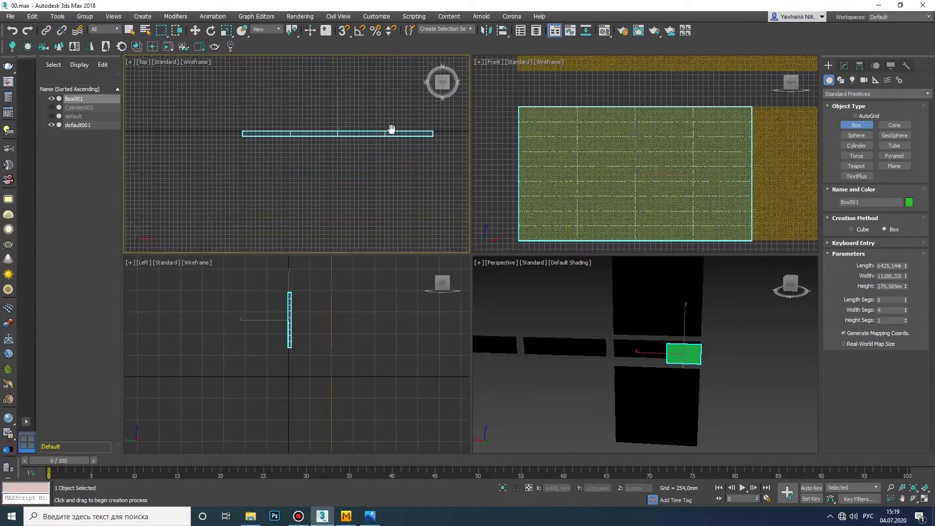
key(w)
drag(390, 129, 390, 213)
Step: Raise Box001's length and width segment counts
key(alt+w)
middle_drag(734, 385, 744, 365)
click(844, 65)
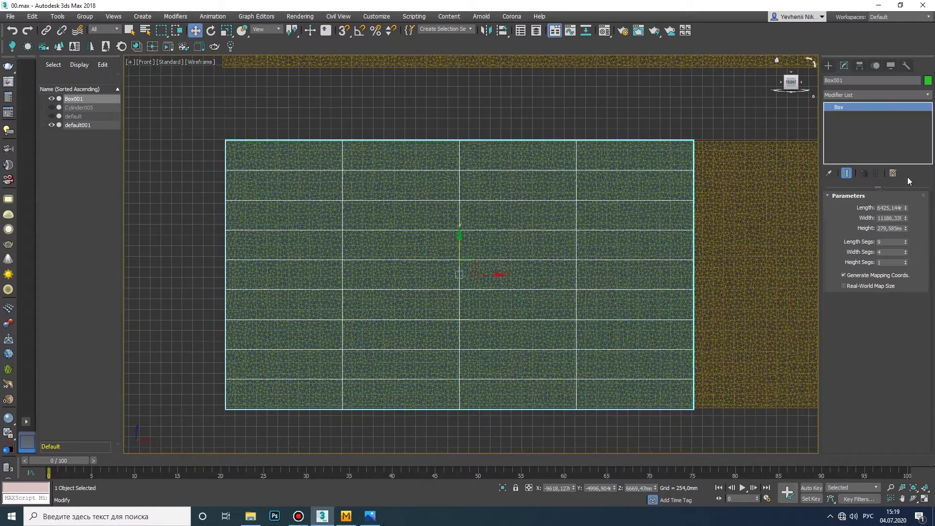
drag(906, 241, 905, 242)
click(906, 250)
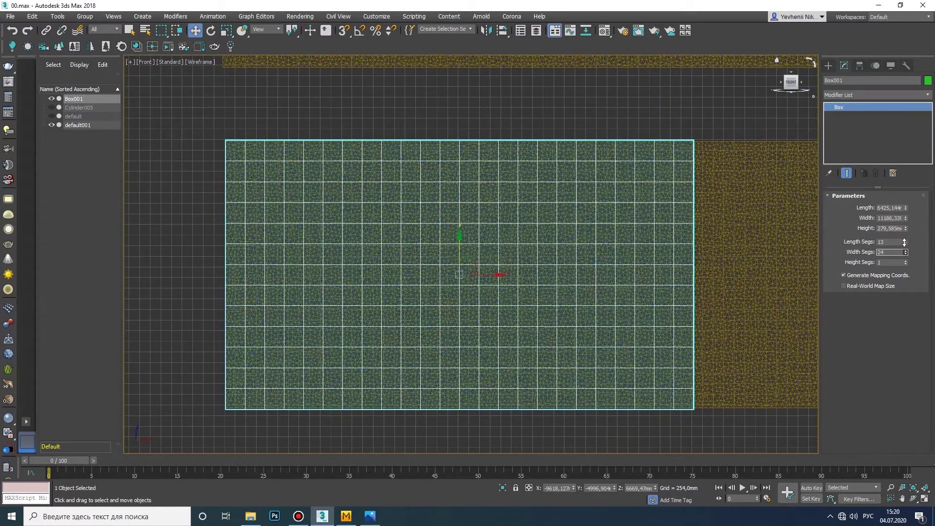
Step: Convert the box to Editable Poly, TurboSmooth it with more iterations, and collapse
scroll(700, 178, up, 5)
right_click(628, 174)
click(760, 278)
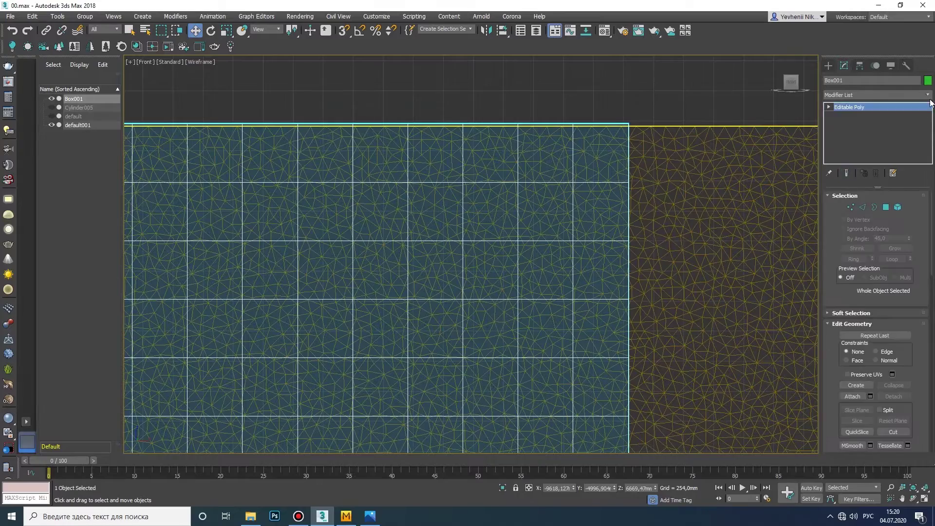
click(877, 94)
scroll(919, 405, down, 10)
click(872, 320)
click(909, 208)
right_click(579, 144)
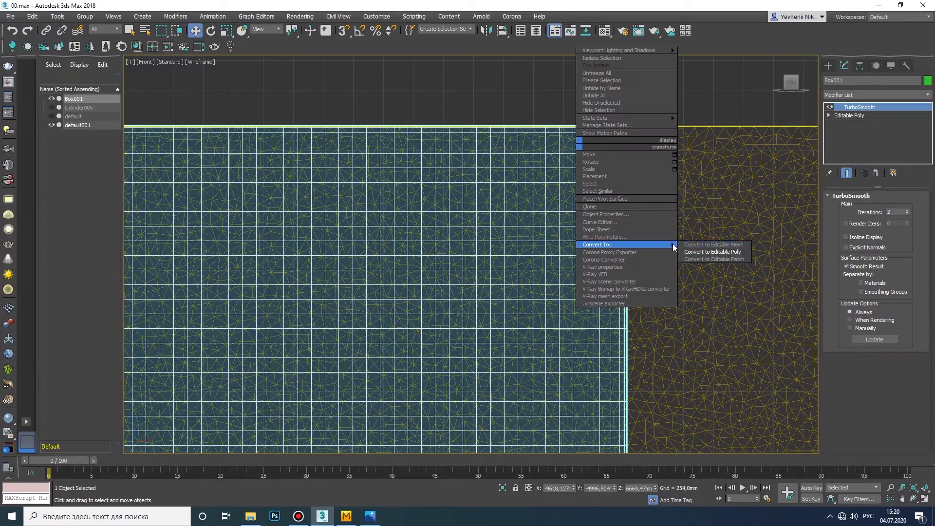
click(711, 250)
Step: Select the box's top-left corner vertices, then add Skin Wrap to Cylinder010
key(z)
scroll(404, 183, up, 5)
key(1)
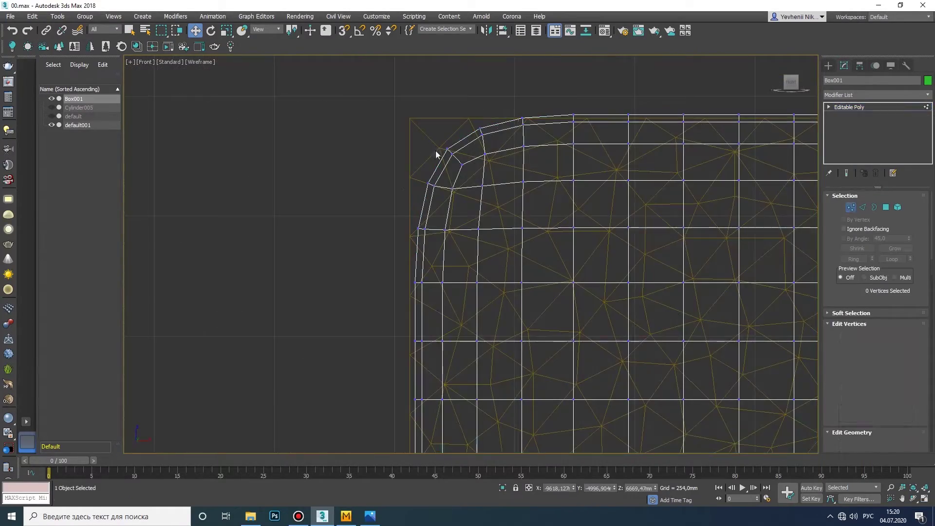
drag(512, 109, 528, 151)
scroll(529, 151, up, 4)
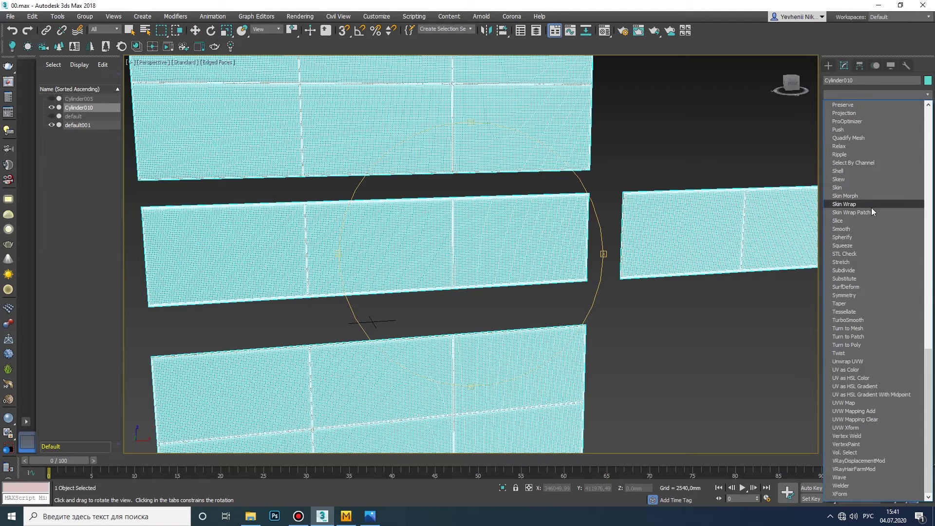
click(872, 207)
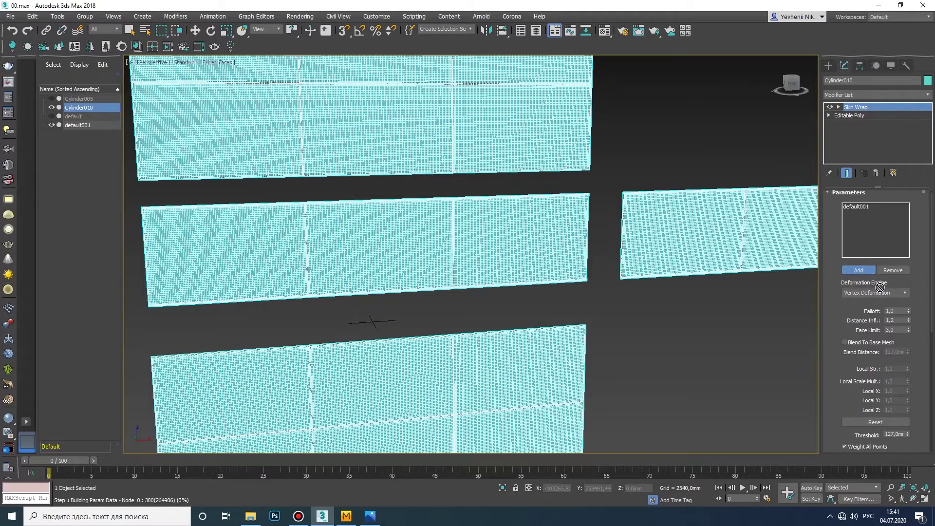
Step: Check default001's Morpher, then collapse the wrapped Cylinder010 to an Editable Poly
click(828, 65)
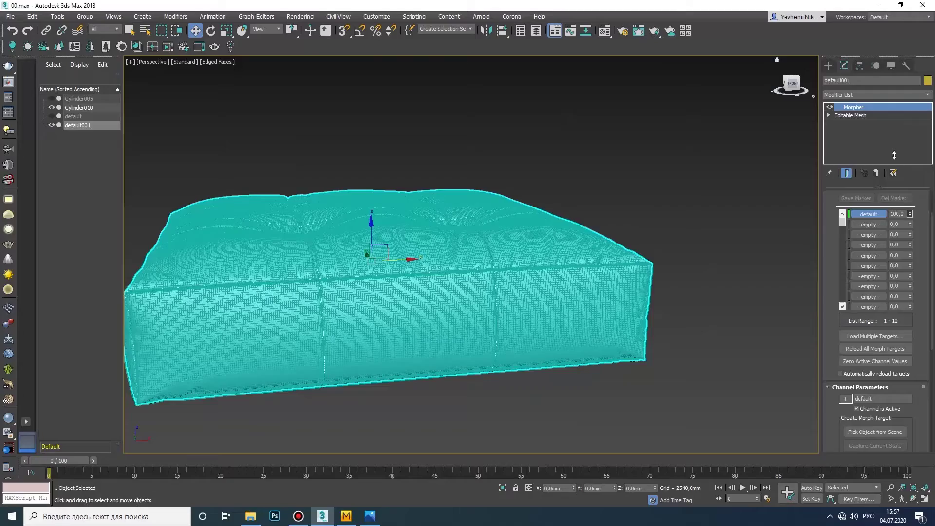
click(829, 65)
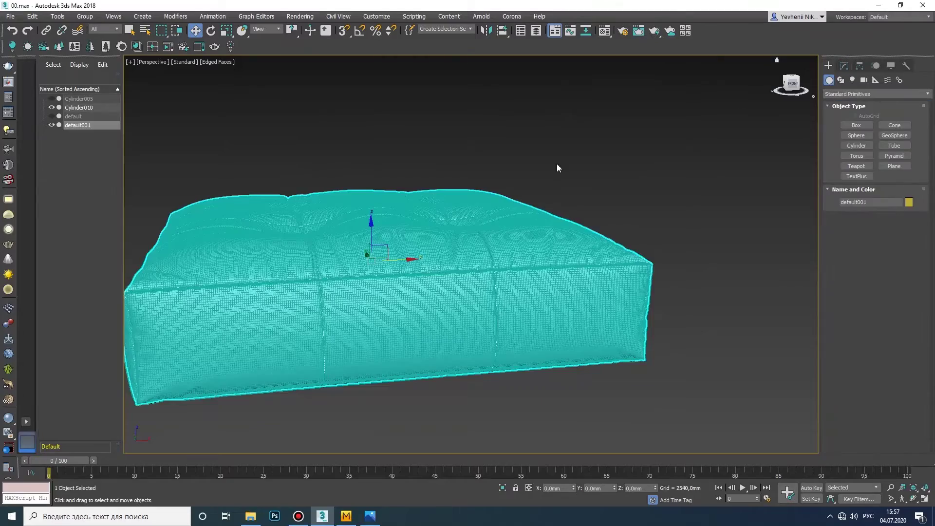
key(ctrl+a)
right_click(540, 193)
click(672, 301)
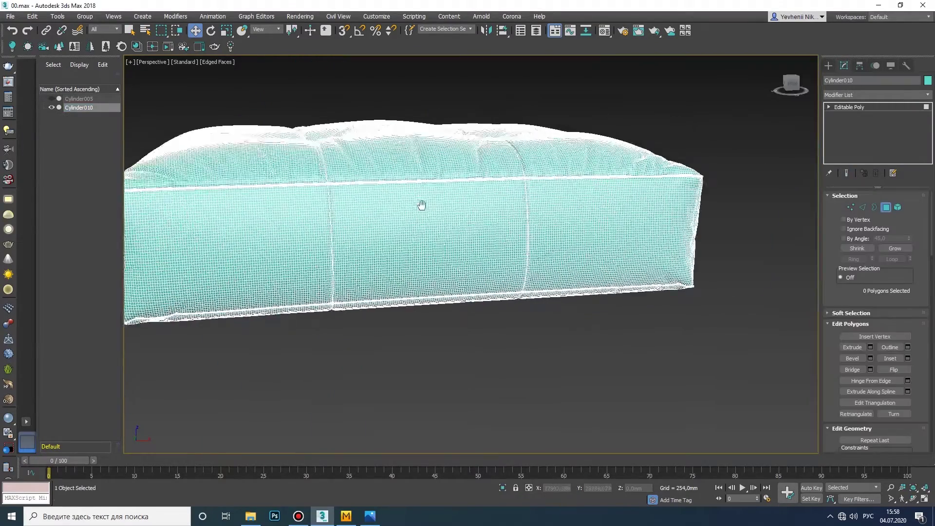
Step: Flatten the pillow's top by lowering FFD 4x4x4 top points, then collapse
key(alt+w)
key(z)
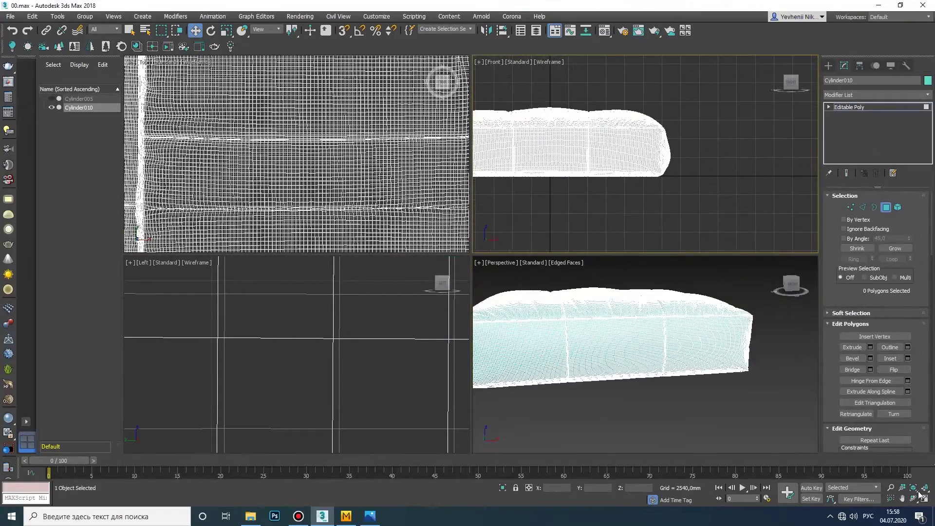
key(alt+w)
click(927, 94)
drag(932, 155, 932, 214)
click(866, 323)
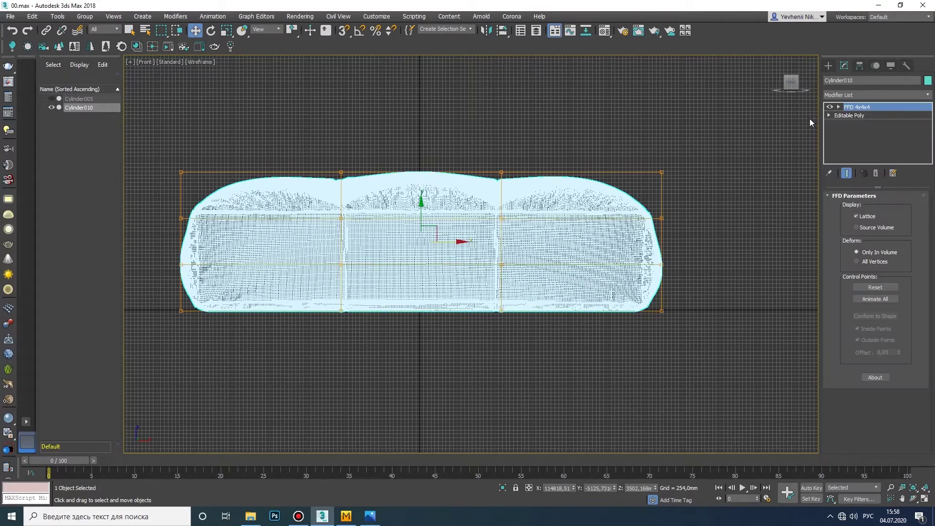
drag(658, 142, 156, 195)
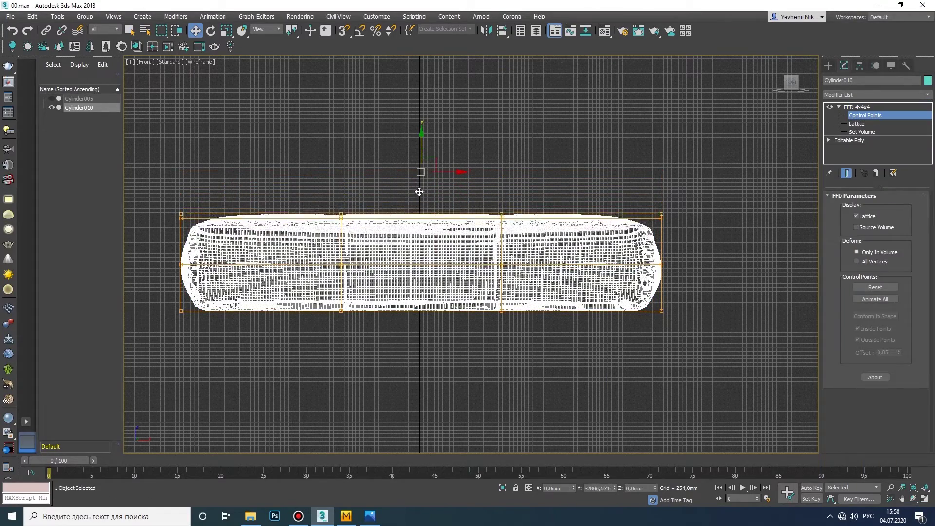
drag(422, 170, 422, 189)
right_click(422, 189)
click(556, 294)
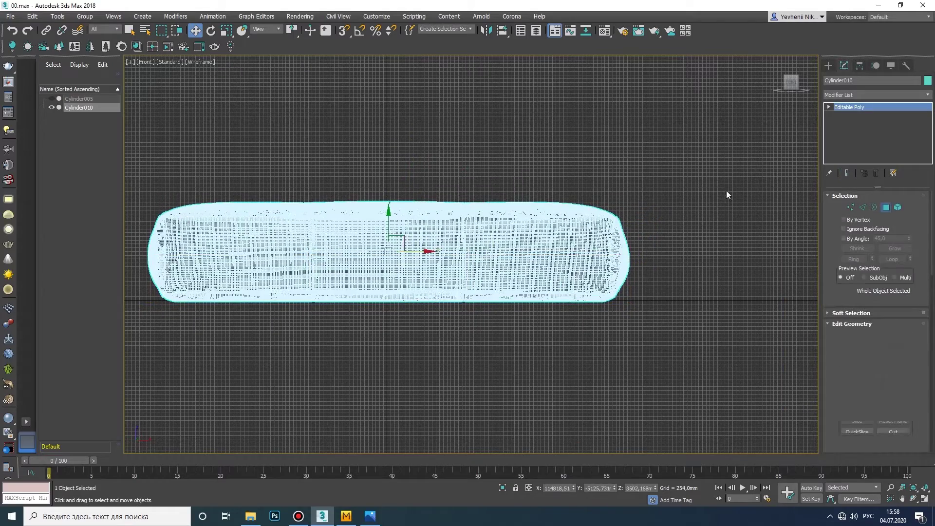
Step: Pull the right-end polygons inward with another FFD 4x4x4 and collapse again
key(4)
drag(761, 157, 577, 317)
key(z)
click(877, 94)
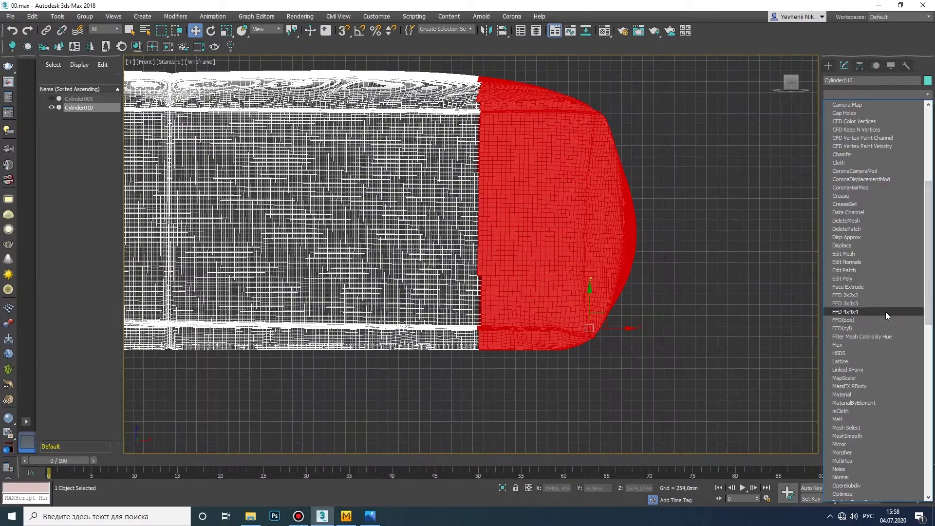
click(885, 312)
key(1)
drag(532, 442, 599, 112)
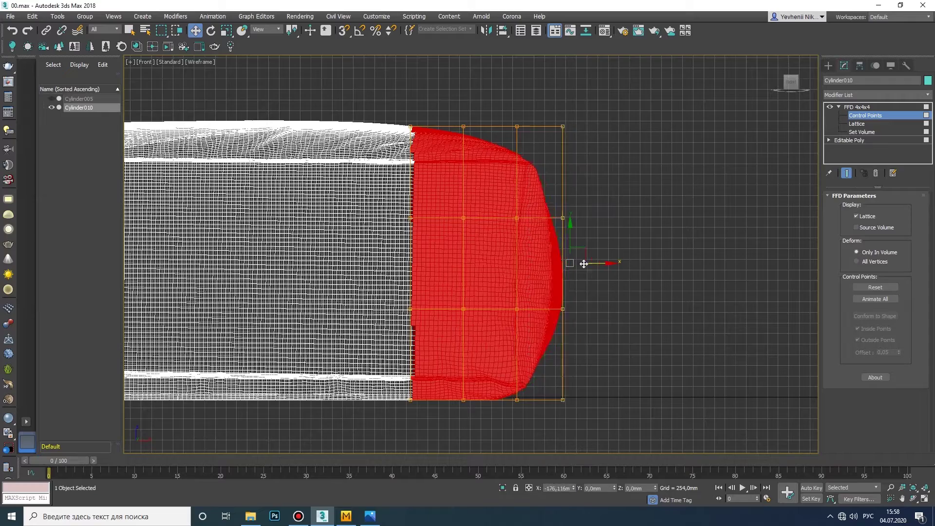
drag(584, 263, 510, 270)
right_click(509, 268)
click(647, 373)
key(z)
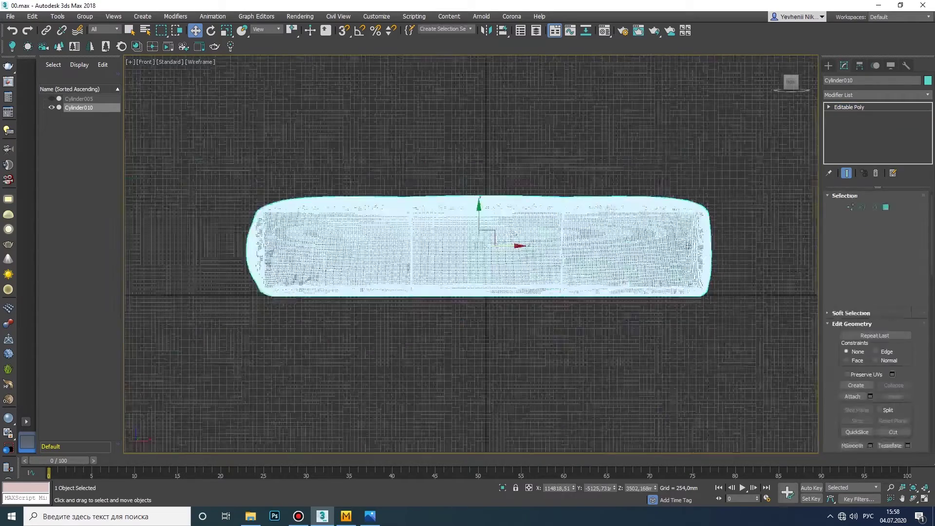
click(885, 208)
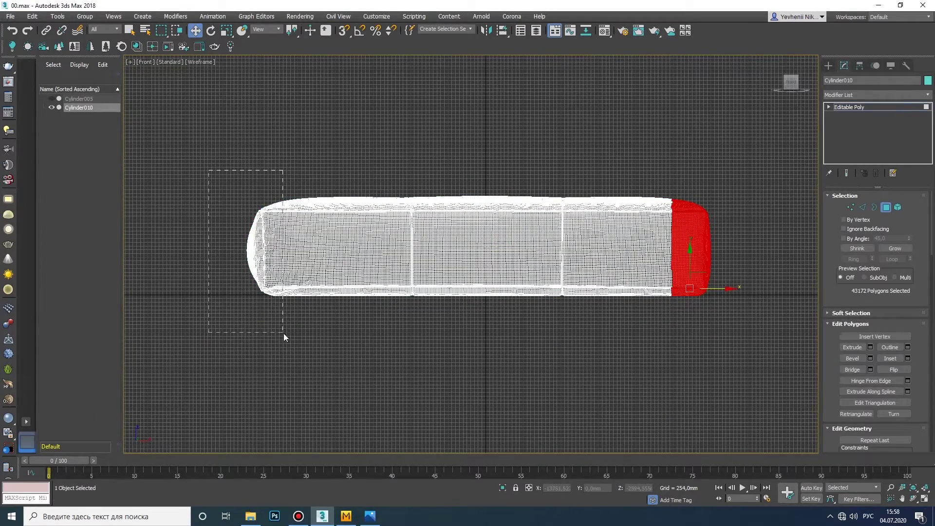
Step: Push the left-end bulge inward with an FFD 4x4x4 and collapse to Editable Poly
drag(284, 335, 284, 334)
click(875, 94)
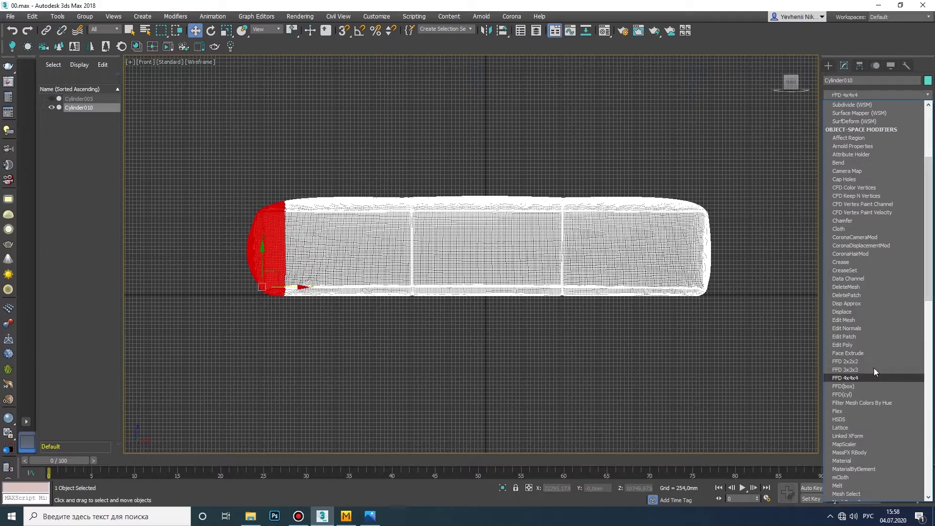
click(874, 375)
key(1)
scroll(235, 186, up, 3)
scroll(299, 237, up, 2)
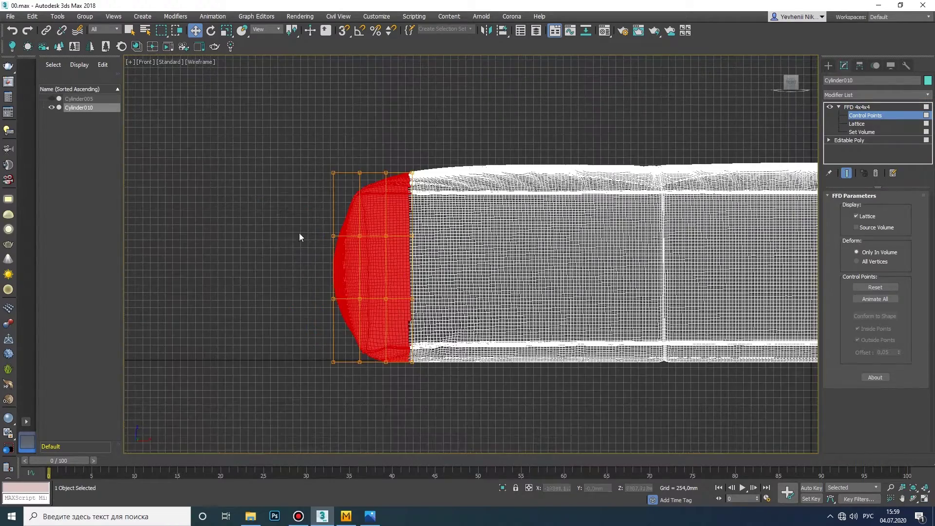
drag(358, 267, 379, 267)
scroll(370, 268, down, 3)
scroll(262, 199, up, 3)
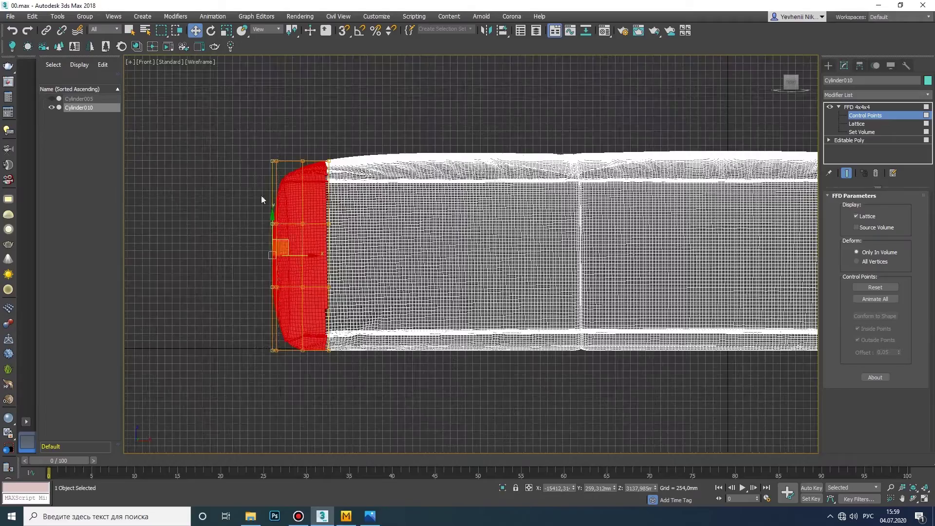
right_click(292, 256)
click(429, 364)
scroll(375, 313, down, 2)
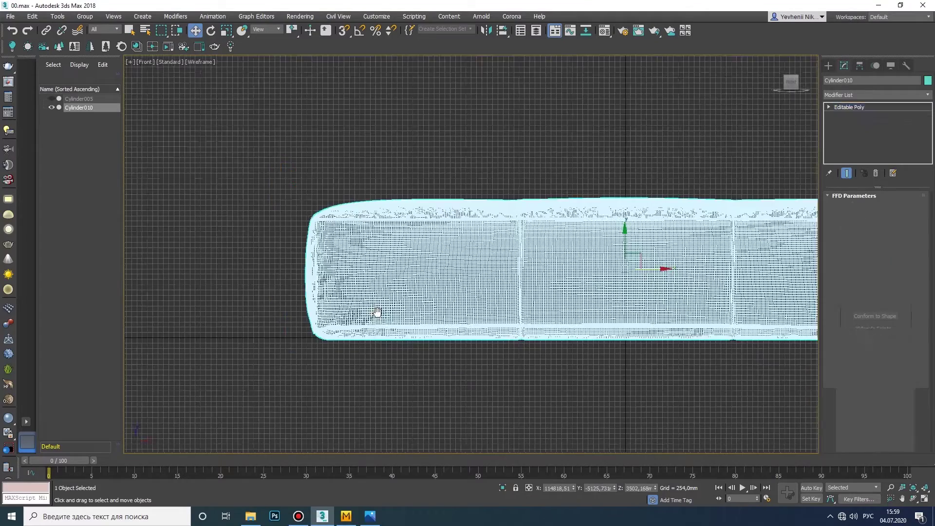
scroll(335, 290, down, 2)
Step: In Left view, select the right end-cap polygons and add an FFD 4x4x4
key(l)
click(886, 207)
drag(710, 157, 556, 403)
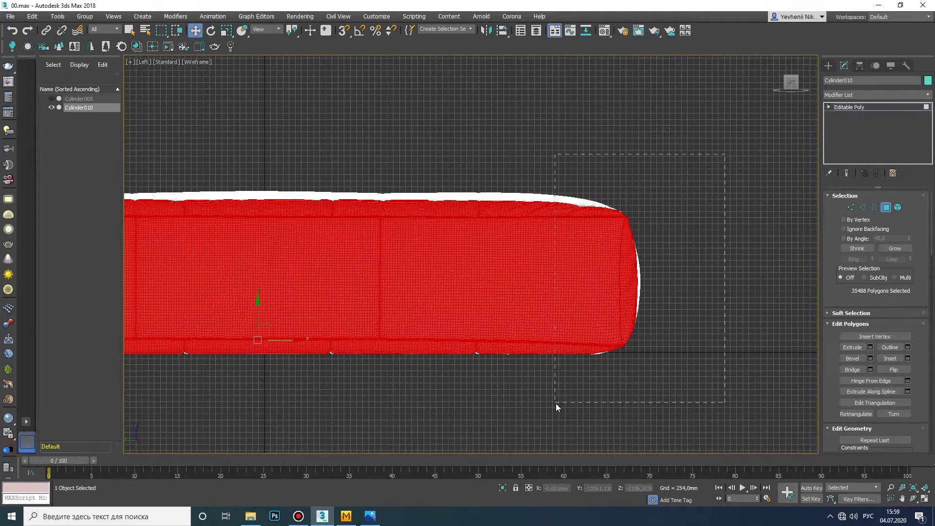
scroll(595, 363, up, 3)
click(877, 95)
scroll(866, 399, down, 5)
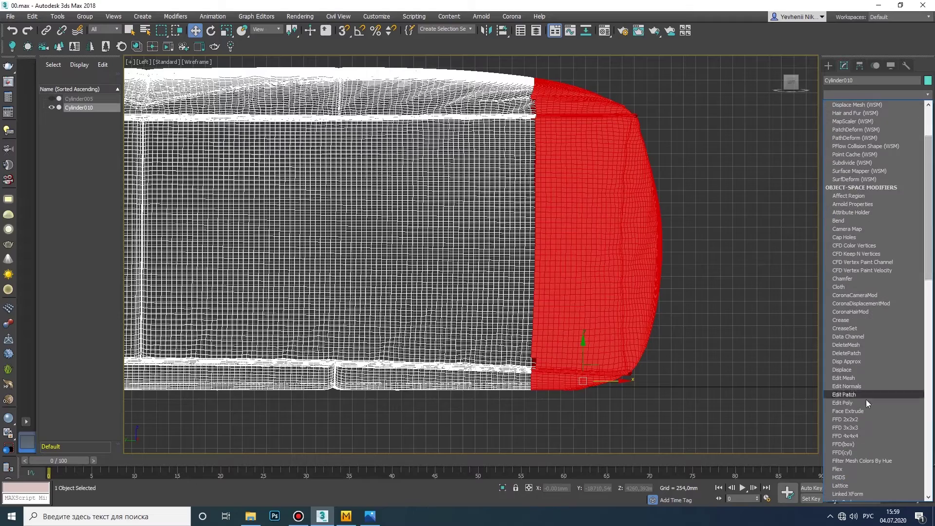
click(875, 335)
Step: Select the lattice's right column of control points and collapse to Editable Poly
click(838, 106)
click(865, 116)
scroll(508, 209, down, 2)
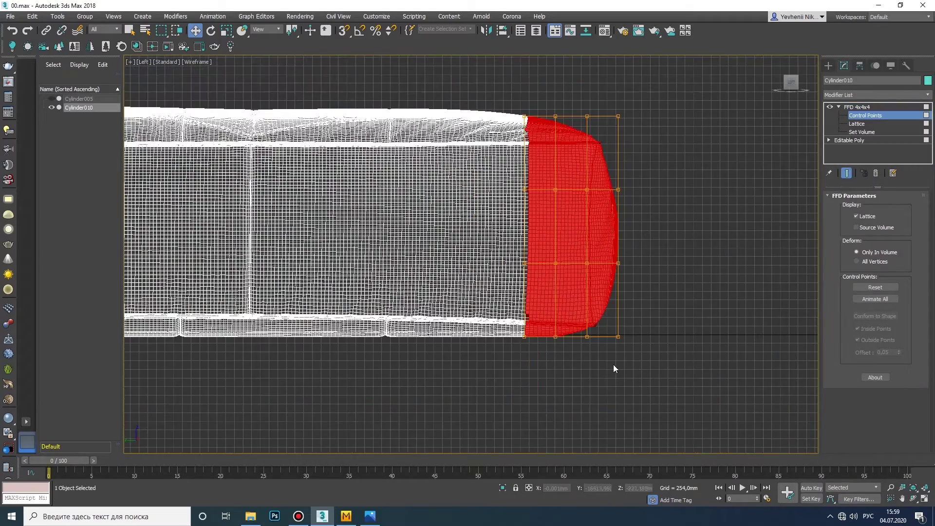
scroll(618, 235, up, 2)
drag(638, 146, 599, 298)
scroll(618, 235, up, 2)
scroll(621, 209, down, 4)
right_click(564, 209)
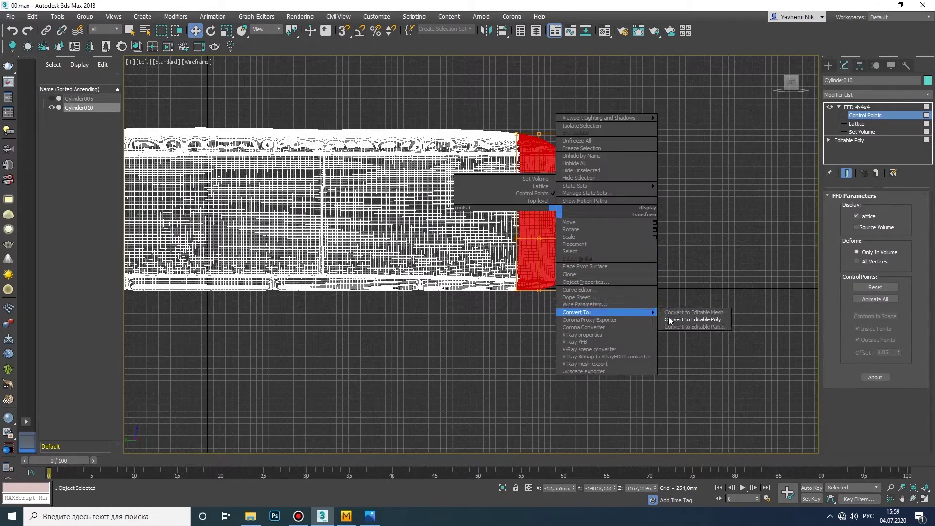
click(686, 313)
scroll(529, 252, down, 1)
middle_drag(528, 252, 792, 257)
Step: Square the other end with an FFD 4x4x4, collapse, and unhide Cylinder005
key(4)
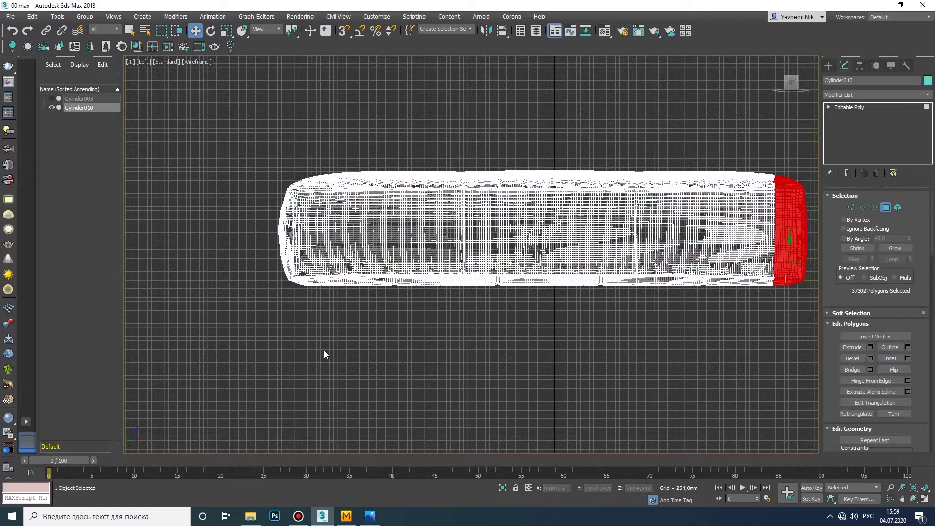
drag(327, 350, 268, 163)
scroll(274, 245, up, 3)
click(925, 95)
drag(930, 169, 929, 214)
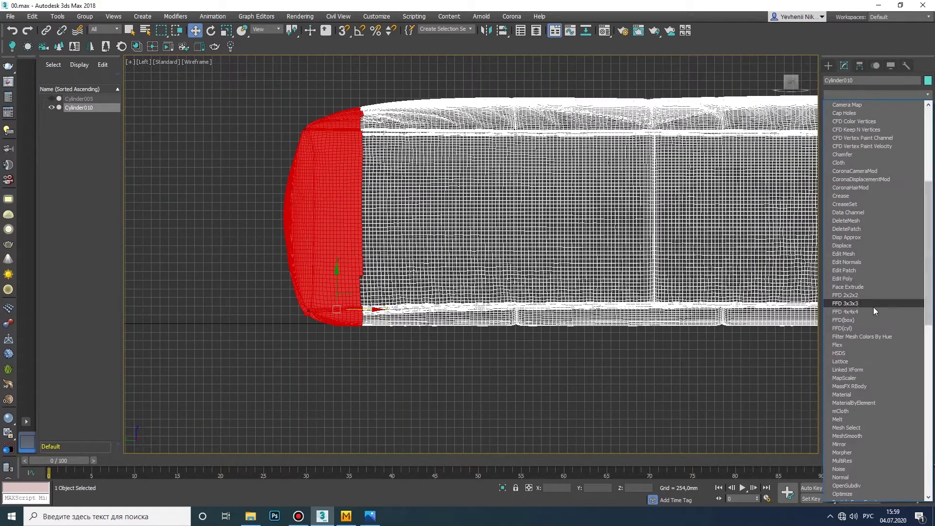
click(862, 307)
key(1)
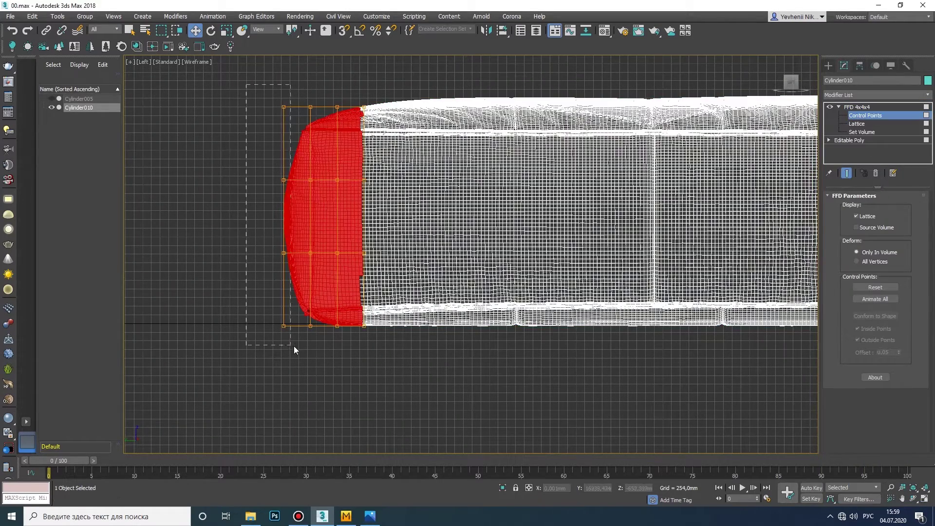
drag(306, 216, 330, 217)
right_click(324, 216)
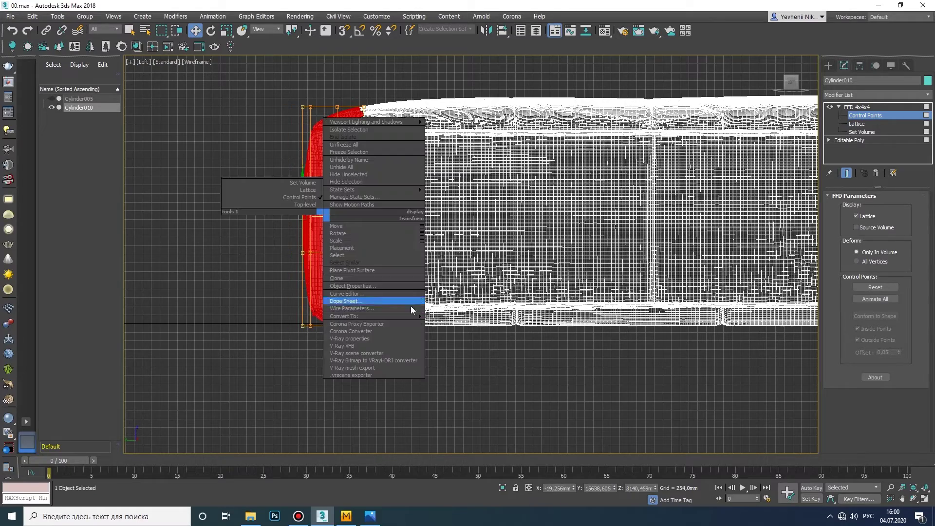
click(459, 323)
scroll(361, 420, down, 5)
scroll(361, 419, up, 3)
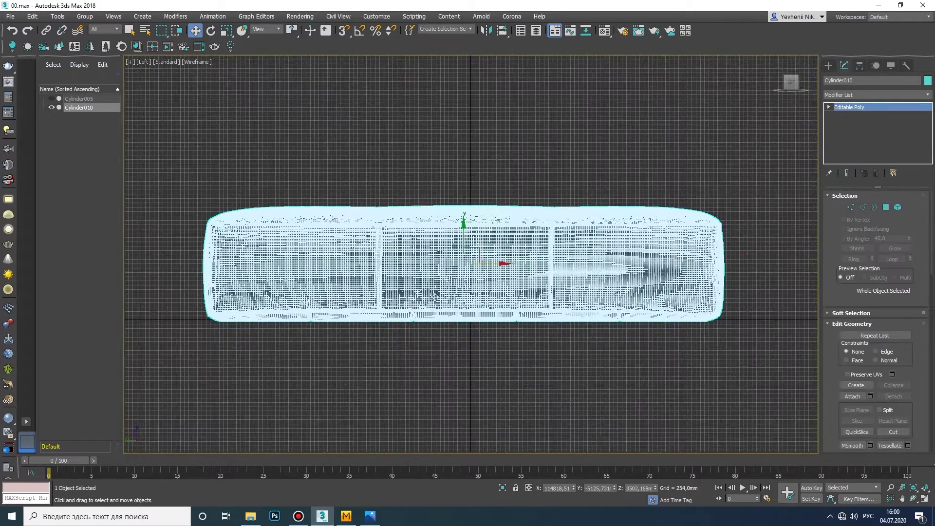
click(52, 99)
Step: Raise Cylinder005 above the base cushion and clone the module alongside
drag(468, 319, 469, 222)
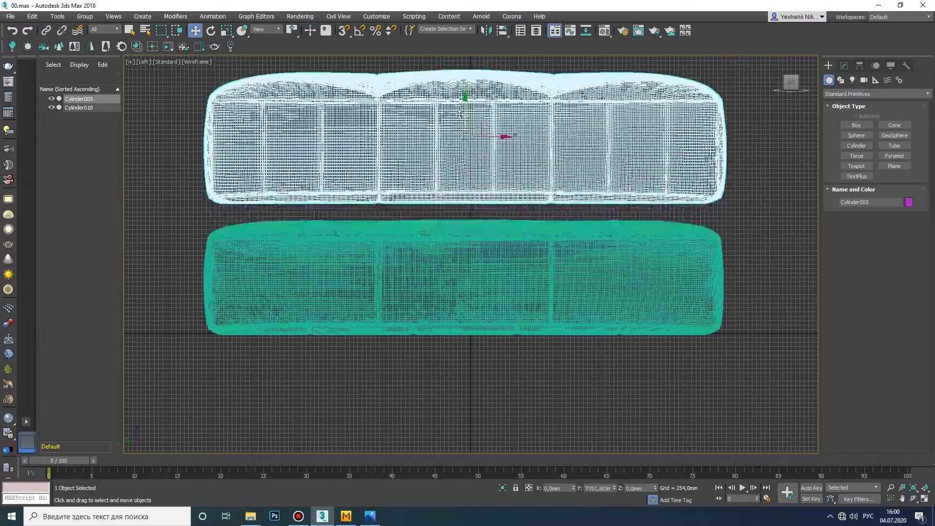
key(alt+w)
key(alt+w)
mouse_move(594, 271)
alt+middle_down()
mouse_move(471, 290)
mouse_move(532, 273)
mouse_move(487, 282)
mouse_move(400, 278)
mouse_move(414, 225)
alt+middle_up()
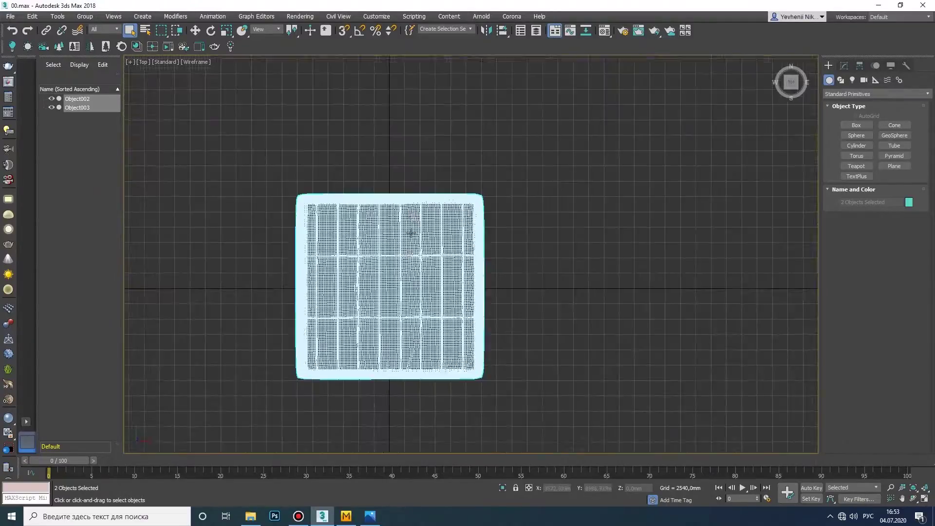
shift+drag(400, 203, 586, 203)
scroll(490, 283, up, 3)
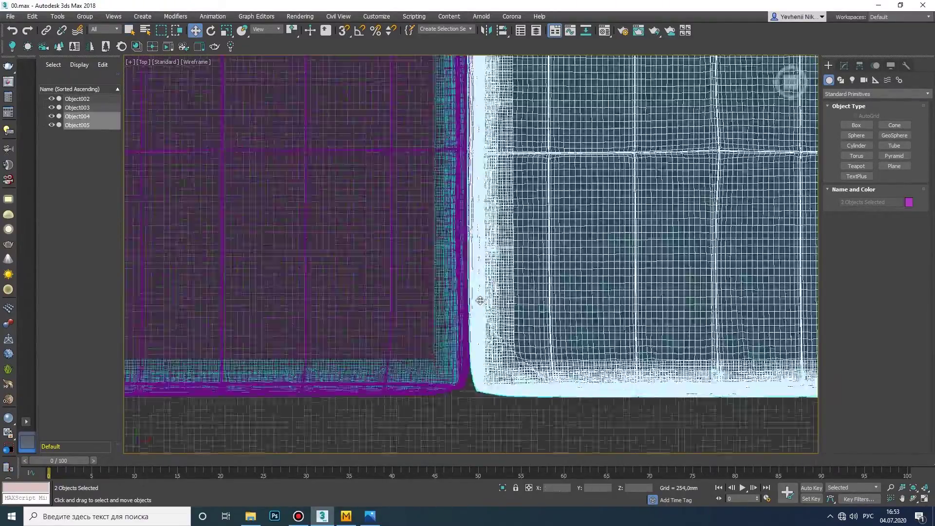
scroll(491, 284, up, 3)
scroll(490, 283, down, 5)
Step: In Top view, rotate the copied module 90° and butt it against the purple seat
key(alt+w)
key(alt+w)
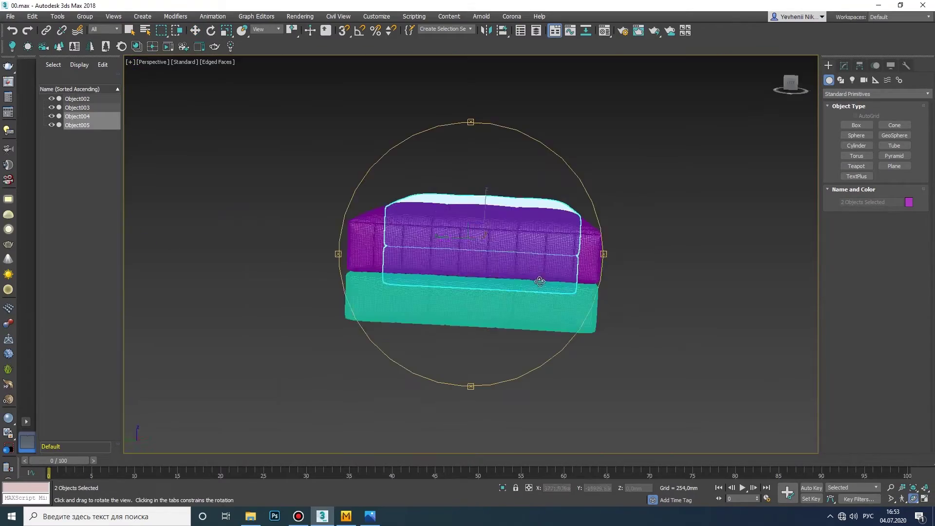
scroll(476, 298, up, 5)
alt+middle_drag(476, 298, 449, 298)
key(t)
scroll(449, 229, up, 2)
key(e)
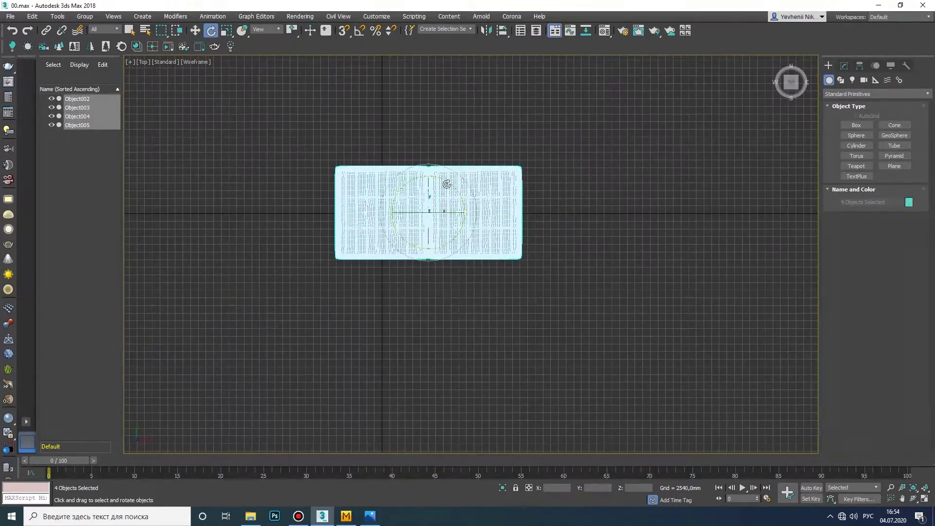
key(ctrl+a)
drag(487, 224, 497, 263)
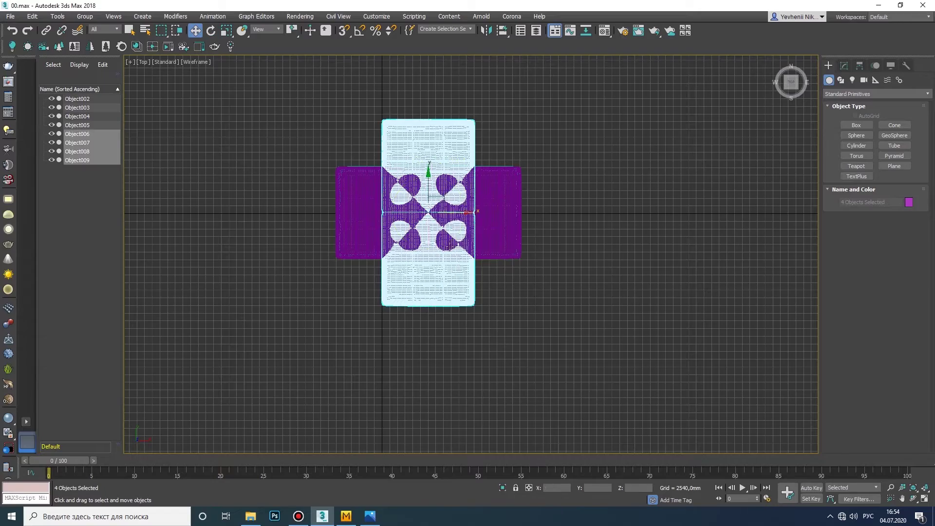
drag(428, 212, 485, 351)
scroll(485, 352, up, 5)
drag(400, 274, 401, 265)
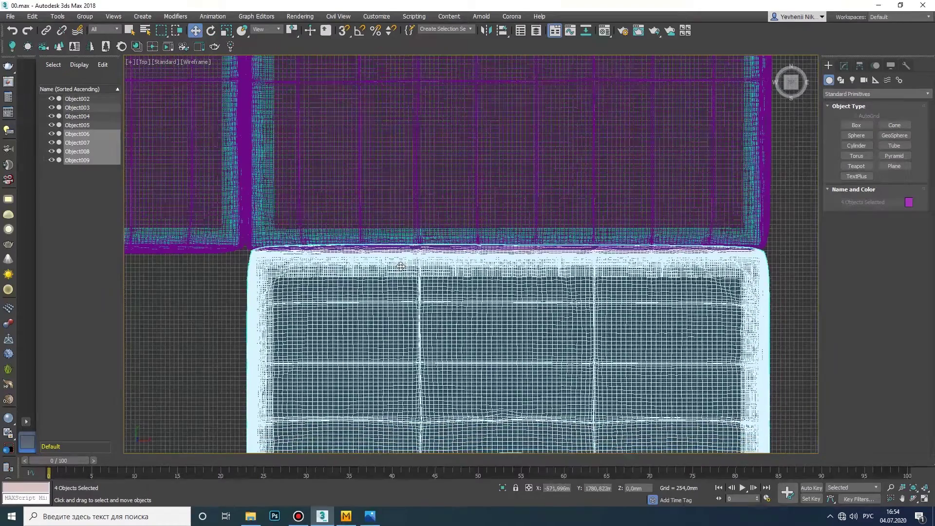
scroll(400, 266, down, 3)
scroll(400, 266, down, 3)
Step: Inspect the L-shaped sofa in an enlarged Perspective view with plain shaded display
key(alt+w)
key(alt+w)
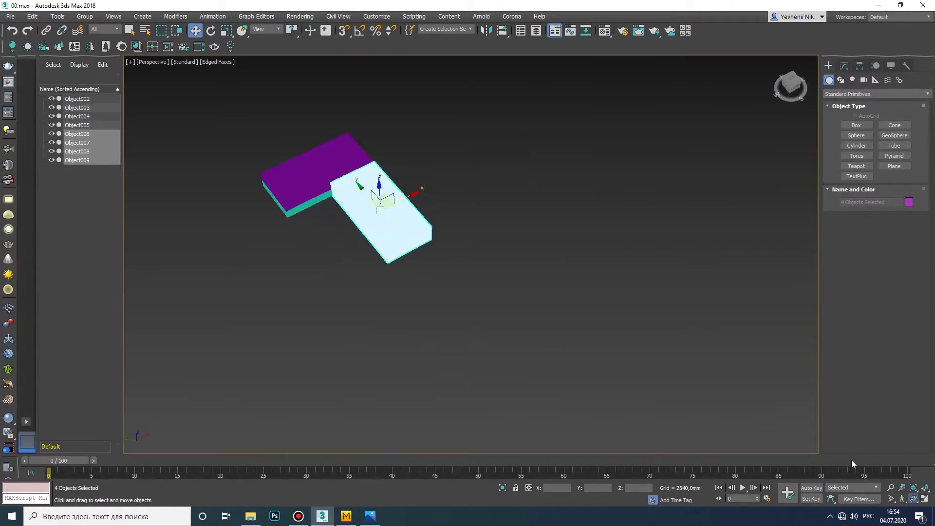
scroll(467, 263, up, 5)
alt+middle_drag(467, 263, 445, 278)
click(216, 63)
click(254, 176)
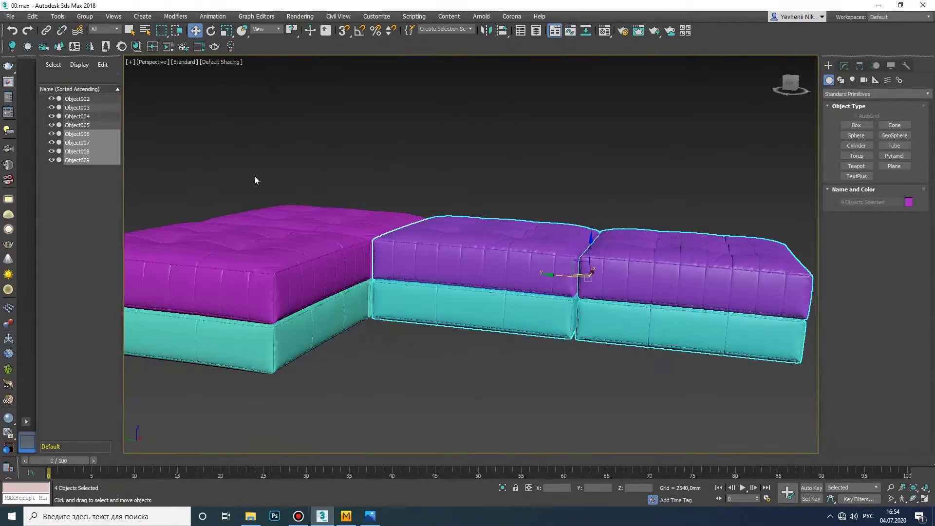
scroll(254, 179, down, 3)
scroll(286, 236, up, 3)
key(ctrl+r)
mouse_move(286, 236)
mouse_down()
mouse_move(428, 298)
mouse_move(463, 370)
mouse_move(477, 332)
mouse_move(438, 277)
mouse_up()
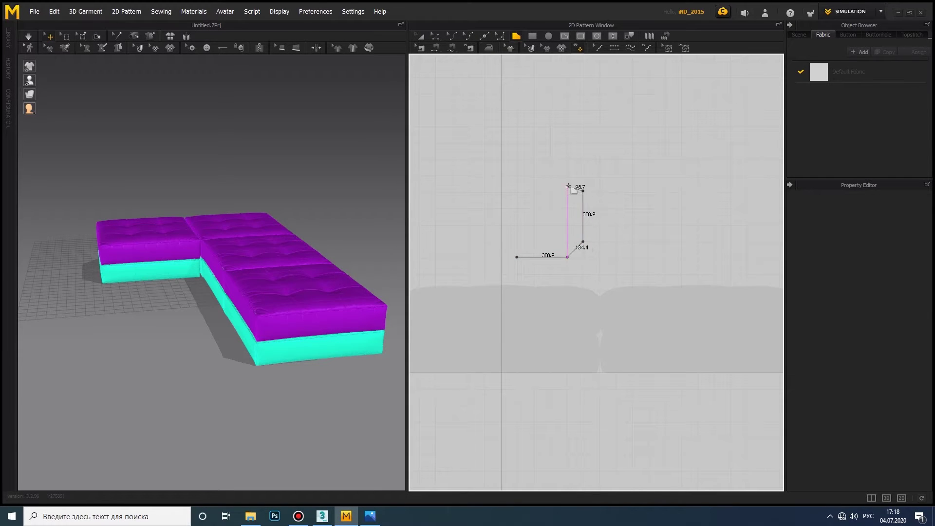
Step: Close the octagon outline and round its corners into a rounded-square end piece
click(516, 257)
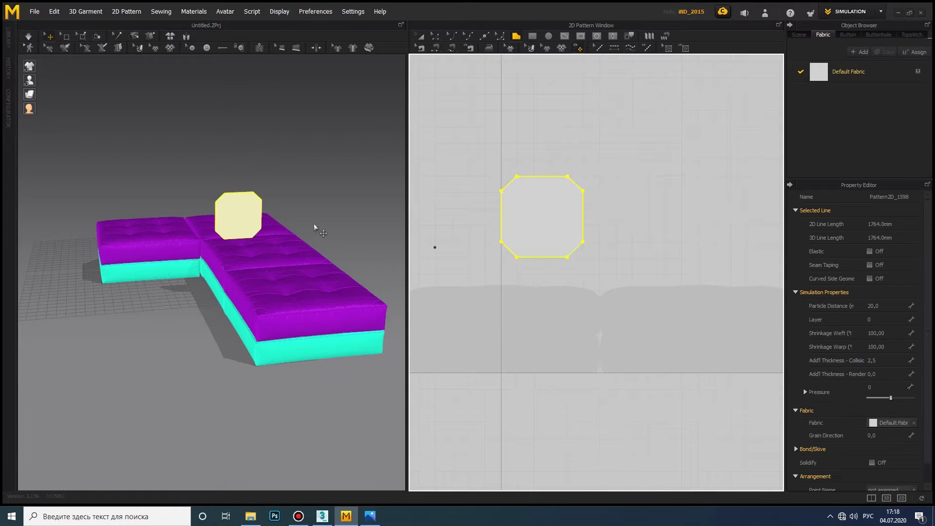
scroll(519, 240, up, 5)
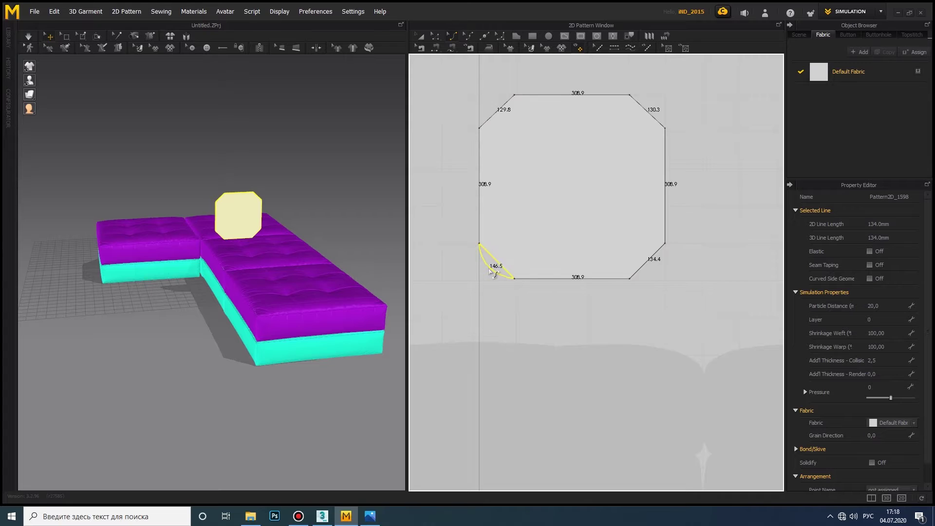
click(492, 272)
scroll(593, 263, down, 2)
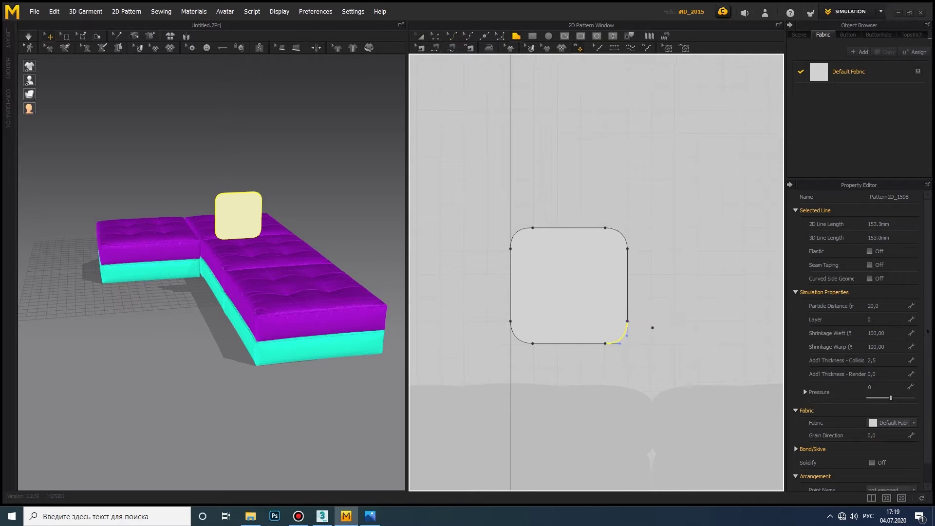
Step: Draw the long rectangular bolster panel, 1970.9 wide, with a 313.4 side segment
click(663, 115)
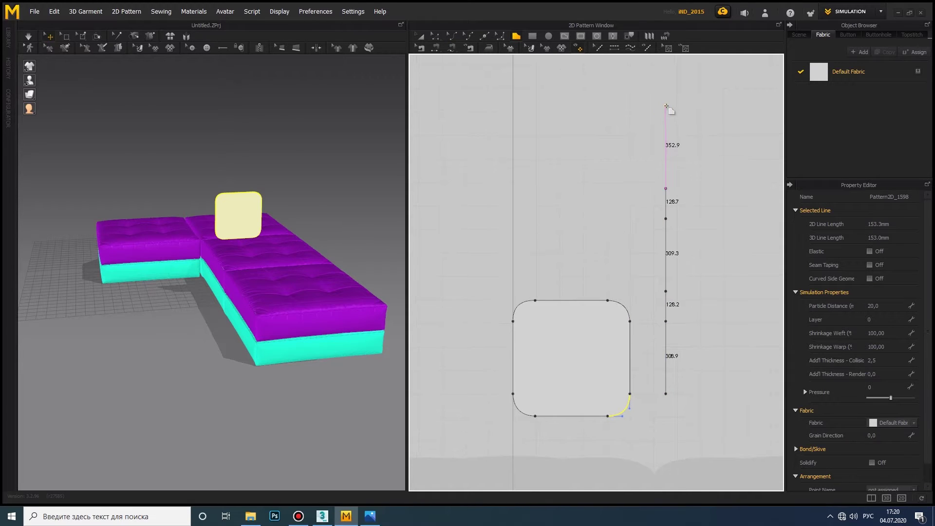
click(664, 85)
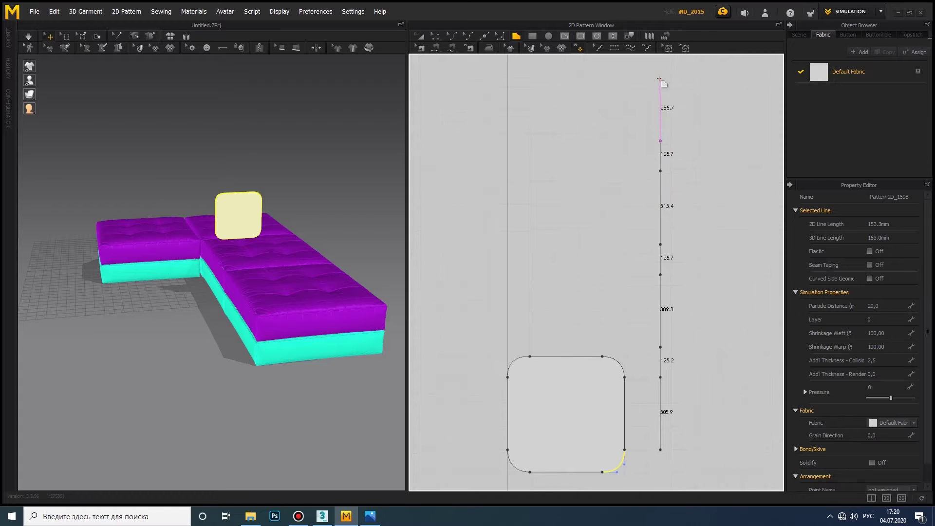
click(663, 78)
scroll(663, 79, down, 2)
click(608, 111)
scroll(609, 111, down, 2)
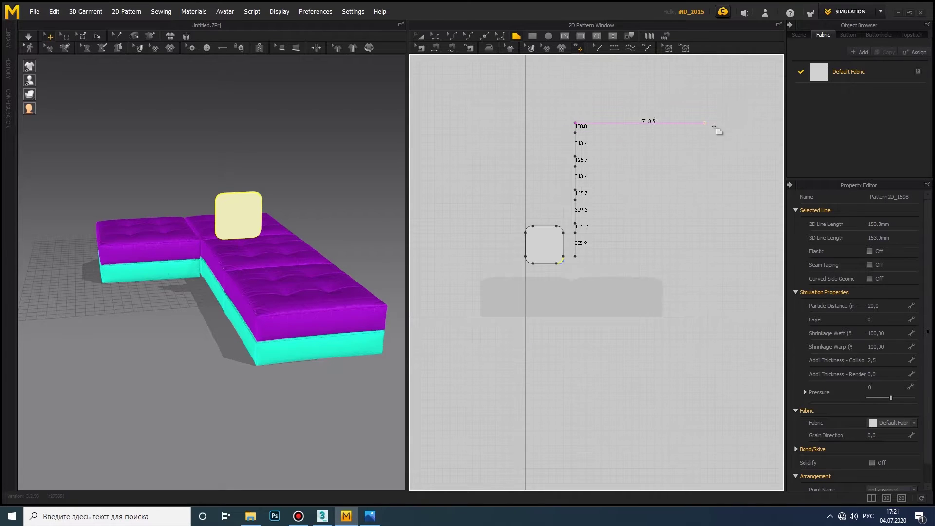
click(583, 249)
scroll(585, 250, down, 2)
Step: Turn the rounded end piece sideways and sew its 150.2 edge to the panel's 128.2 segment
scroll(623, 256, up, 2)
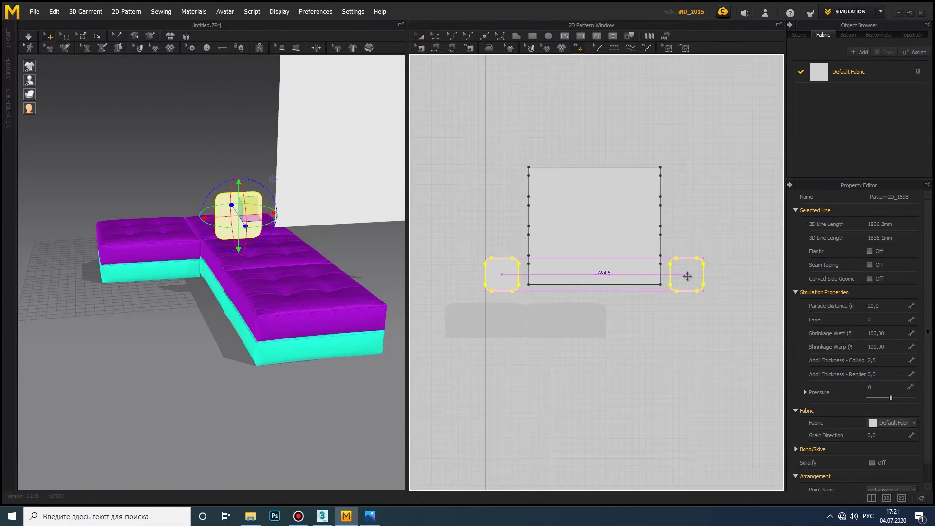
scroll(497, 268, up, 3)
click(542, 258)
scroll(538, 262, up, 2)
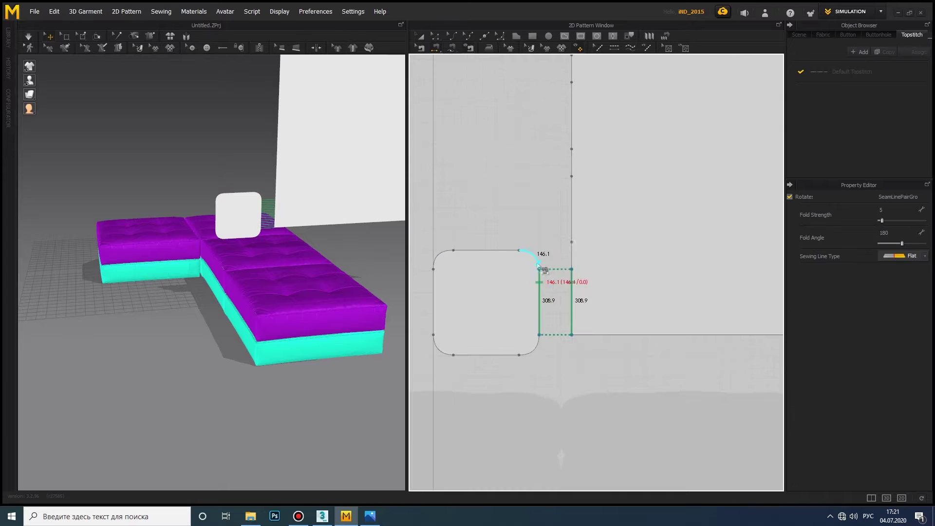
click(247, 213)
right_drag(247, 213, 221, 295)
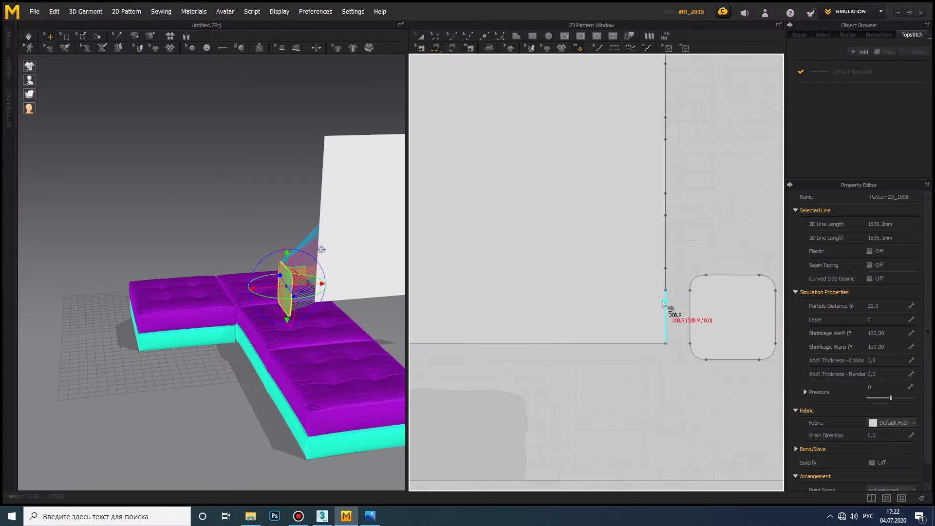
click(686, 285)
click(762, 278)
Step: Lift the long panel above the end piece and sew its right and left edge segments to it
click(469, 267)
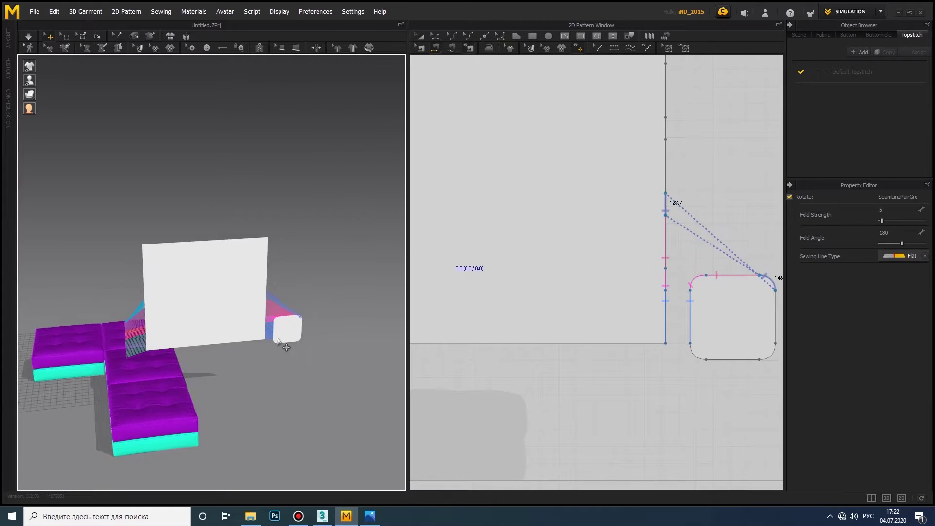
mouse_move(209, 292)
right_down()
mouse_move(263, 185)
mouse_move(692, 204)
right_up()
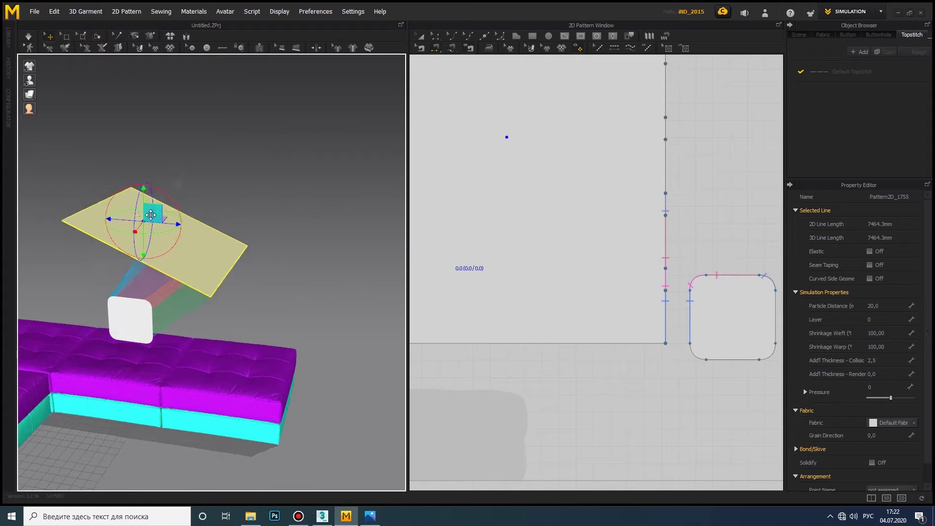
scroll(692, 204, down, 3)
click(638, 197)
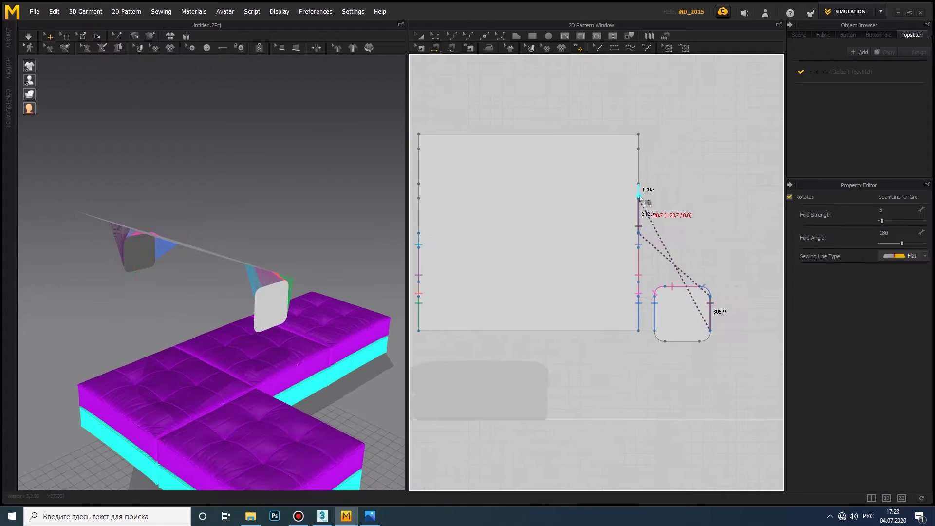
click(692, 345)
mouse_move(255, 271)
right_down()
mouse_move(351, 257)
mouse_move(215, 255)
right_up()
click(494, 223)
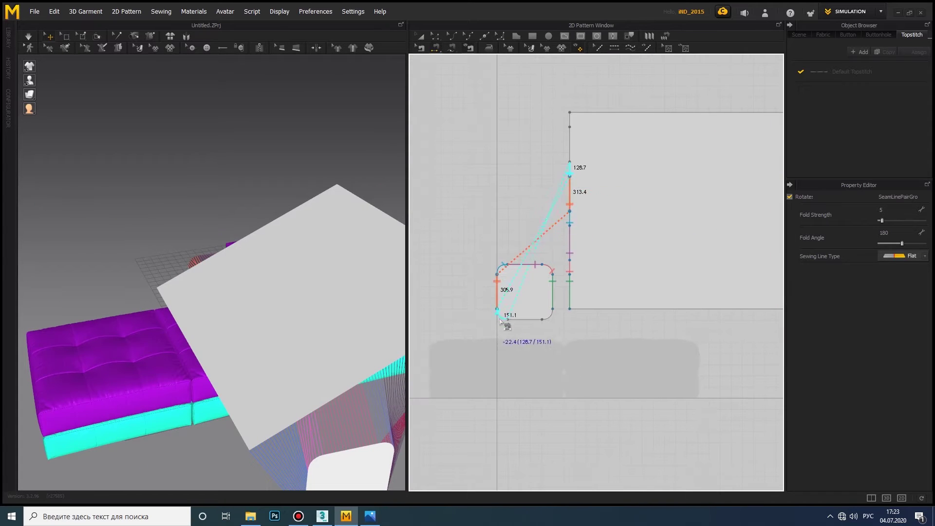
click(573, 149)
scroll(572, 149, down, 2)
scroll(573, 149, up, 2)
scroll(328, 286, down, 3)
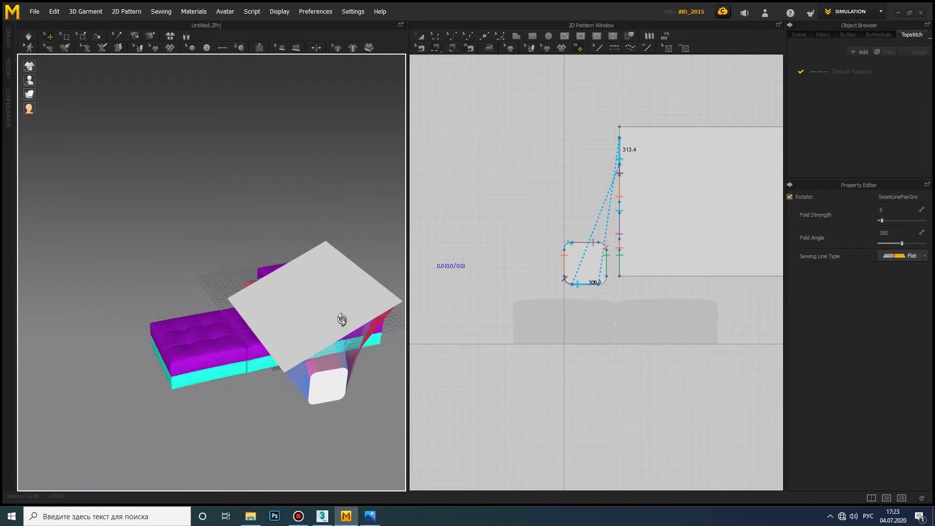
click(325, 283)
Step: Apply a command from the pattern's right-click menu and simulate to drape the bolster panel
right_drag(325, 282, 162, 262)
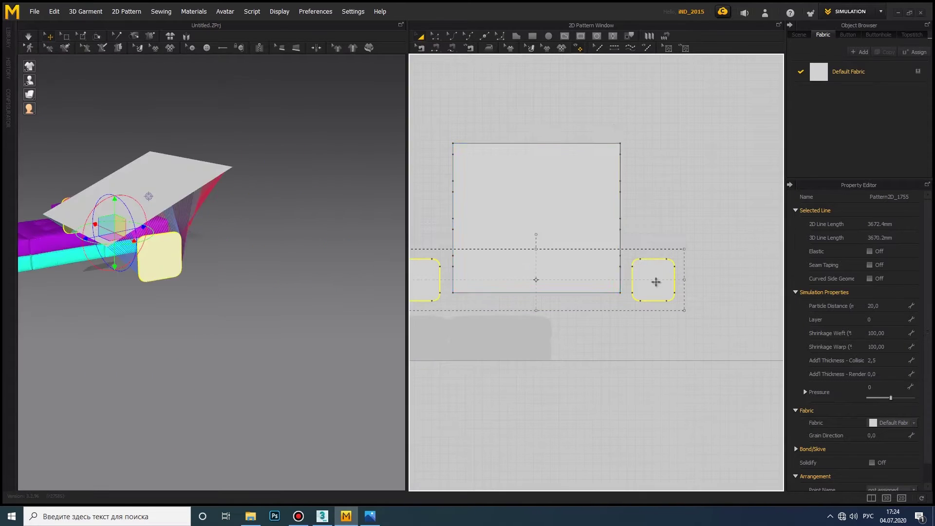
right_click(162, 262)
click(185, 51)
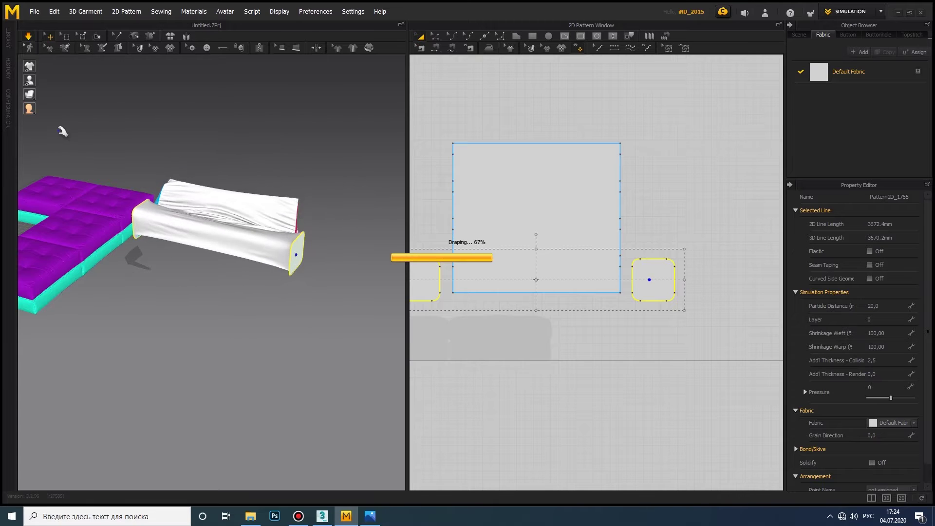
key(space)
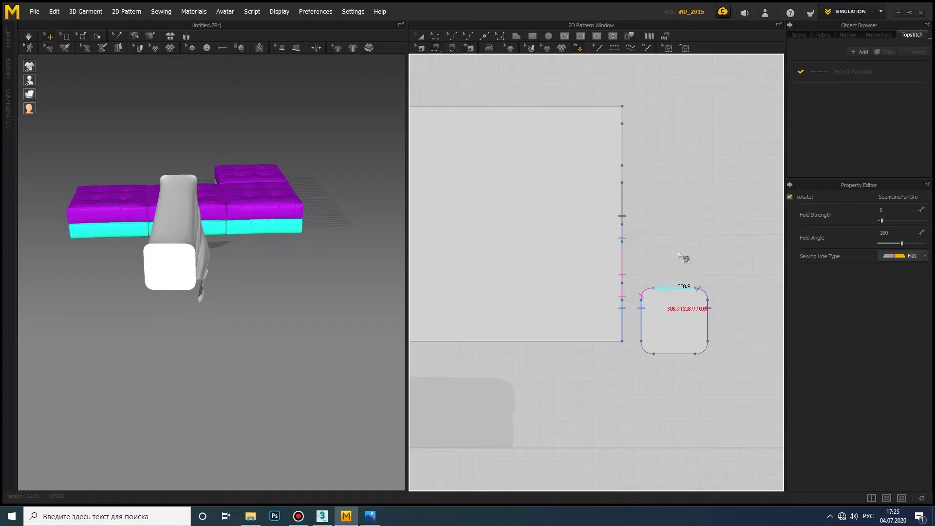
Step: Sew the remaining end-cap edges and corners to the panel, then simulate the closed bolster
click(694, 359)
scroll(680, 249, down, 3)
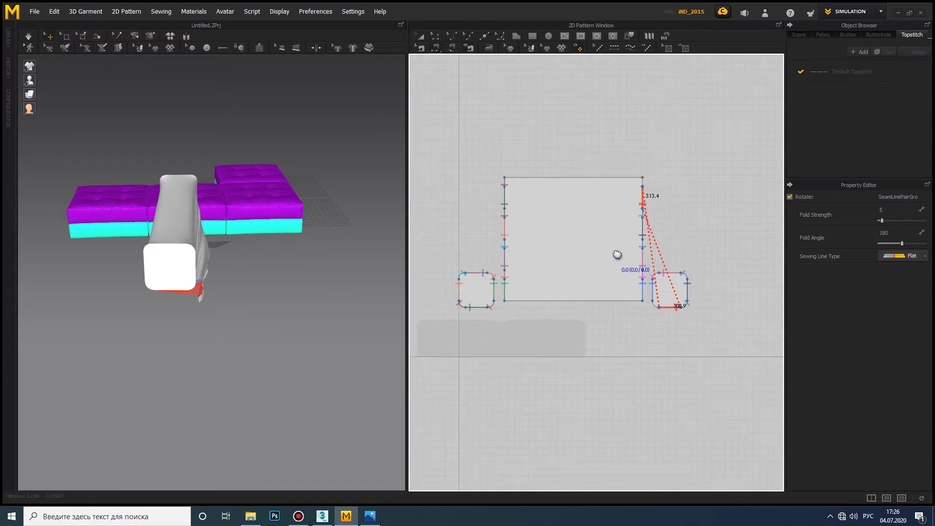
click(650, 174)
click(672, 305)
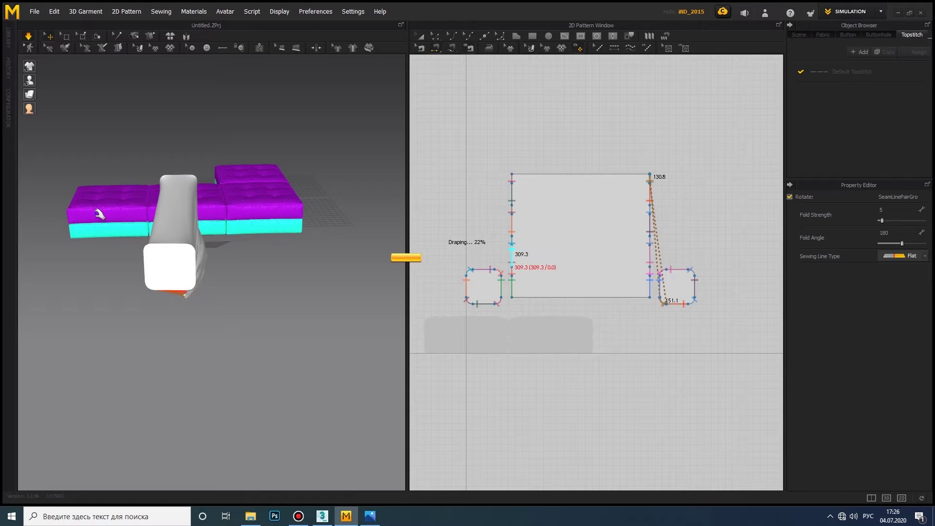
right_drag(99, 214, 186, 265)
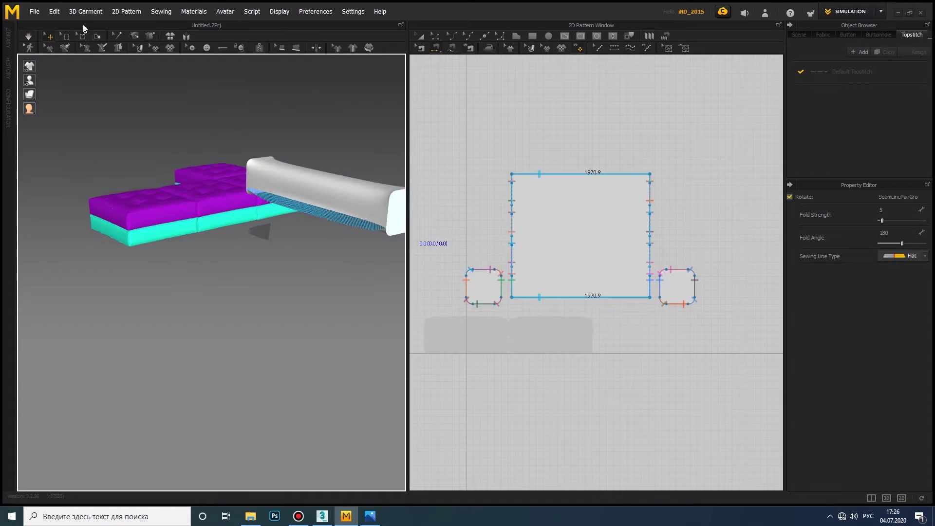
click(28, 37)
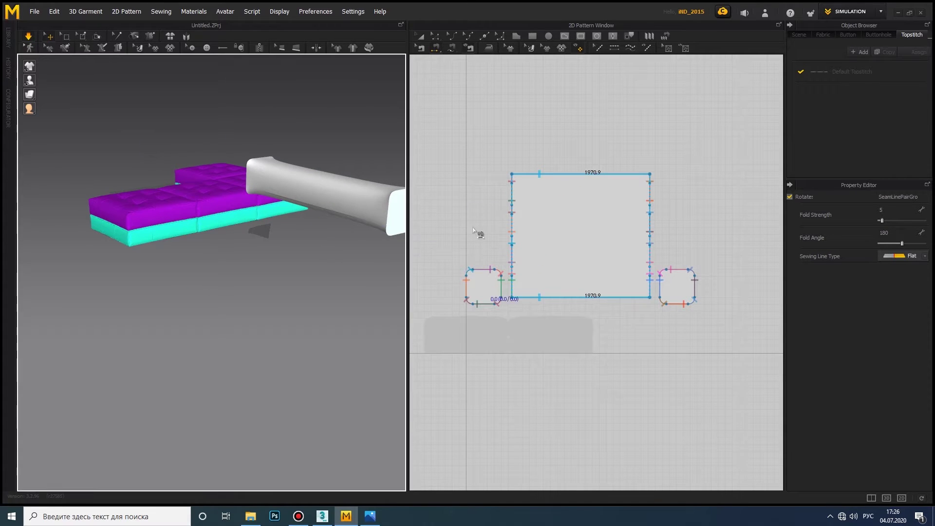
click(484, 287)
Step: Set the bolster's pressure to 5 and simulate to inflate it
right_click(687, 293)
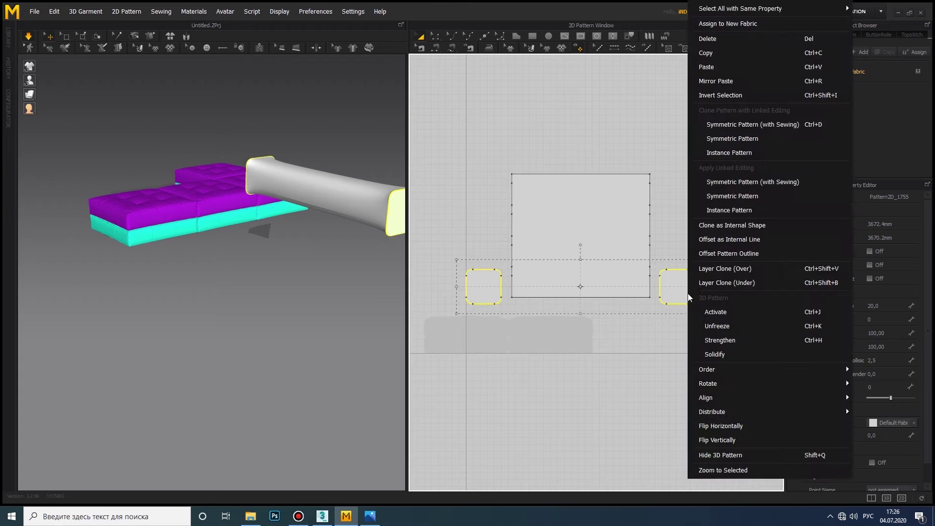
click(710, 329)
click(589, 252)
click(28, 36)
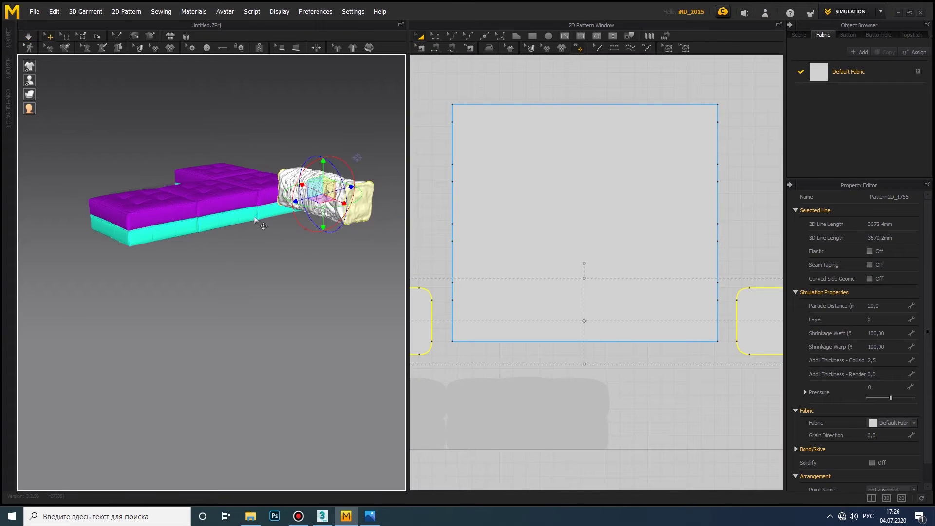
click(875, 388)
click(28, 37)
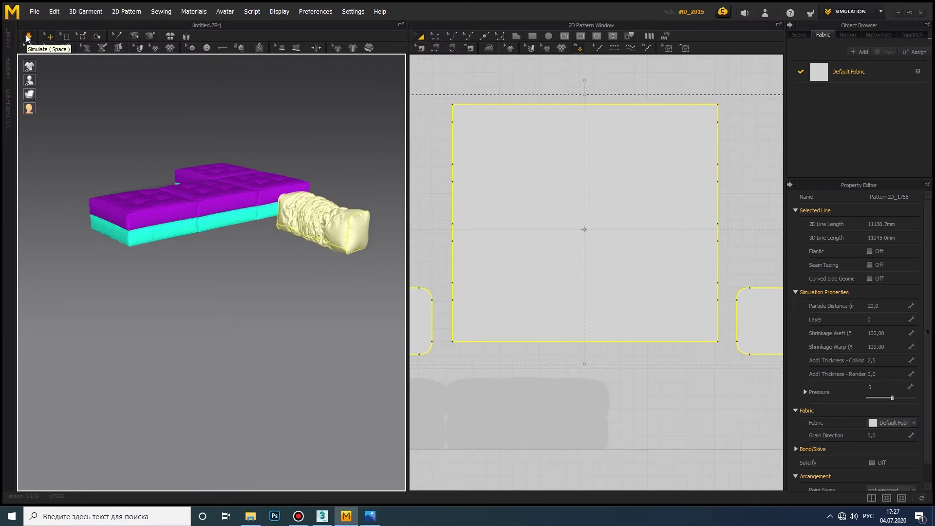
click(28, 37)
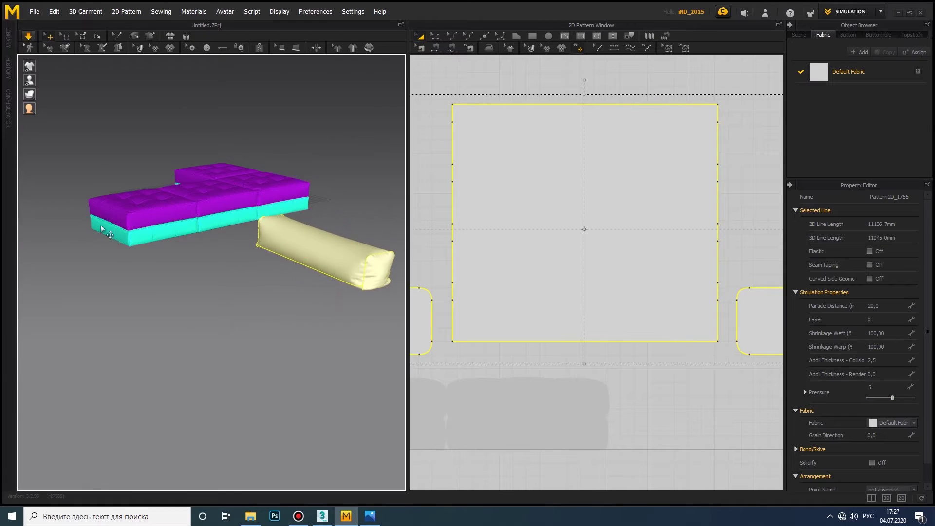
Step: Check the bolster on the sofa against the reference photo, then select the right end cap
mouse_move(195, 219)
right_down()
mouse_move(157, 273)
mouse_move(289, 306)
right_up()
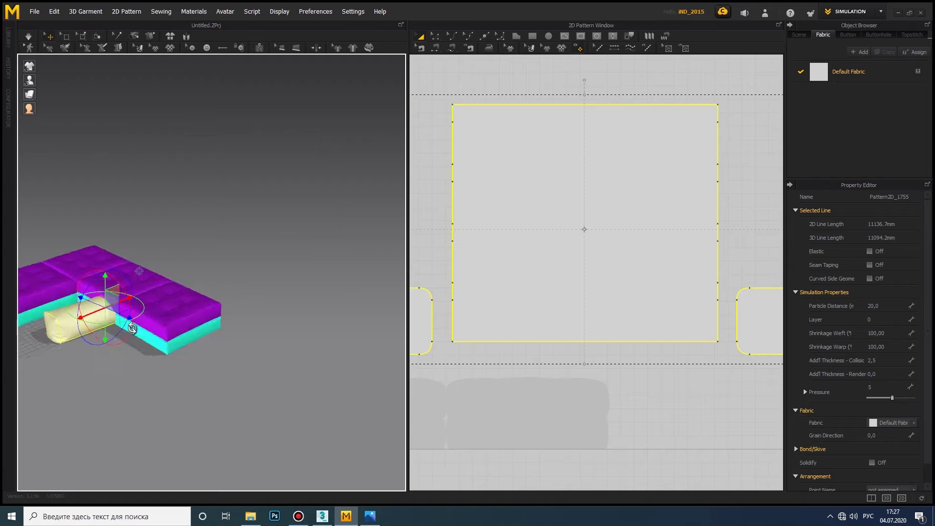
right_drag(199, 286, 179, 311)
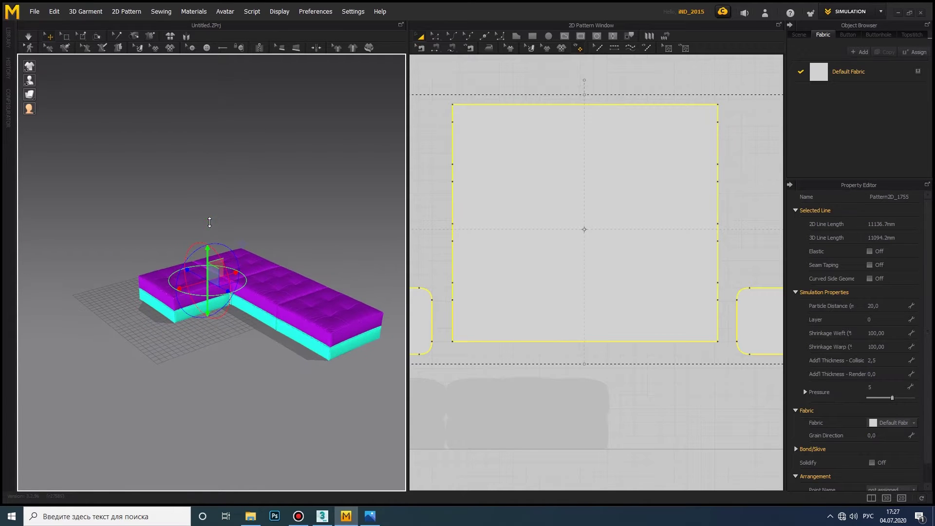
right_drag(210, 222, 237, 281)
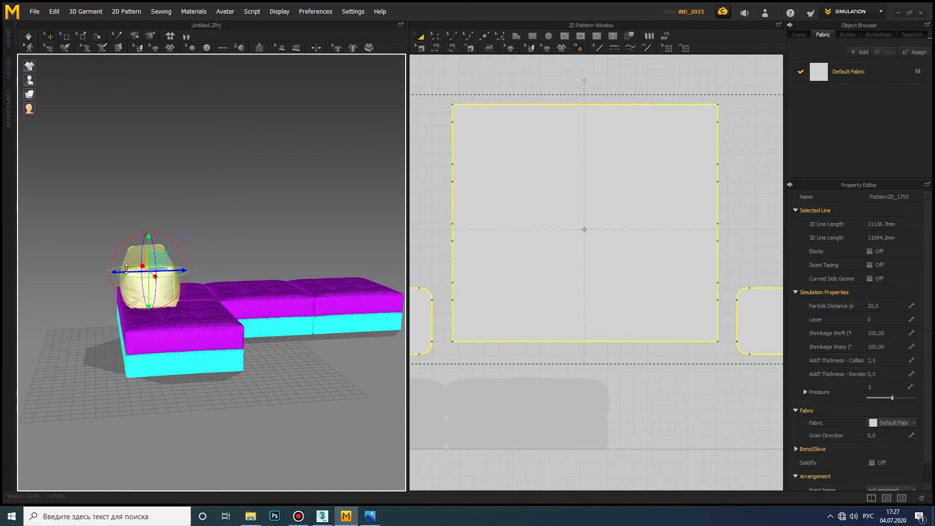
mouse_move(126, 269)
right_down()
mouse_move(278, 265)
mouse_move(280, 302)
right_up()
click(378, 523)
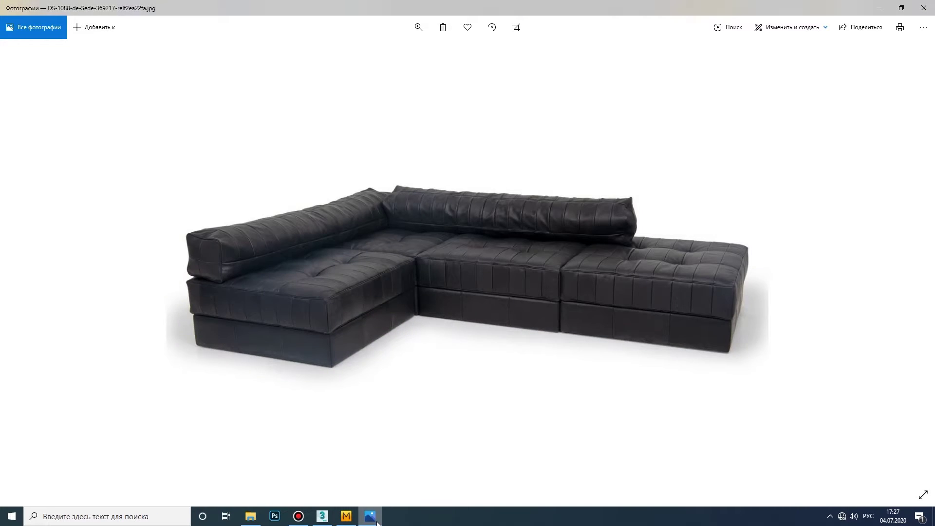
click(377, 523)
right_drag(747, 336, 705, 319)
click(709, 317)
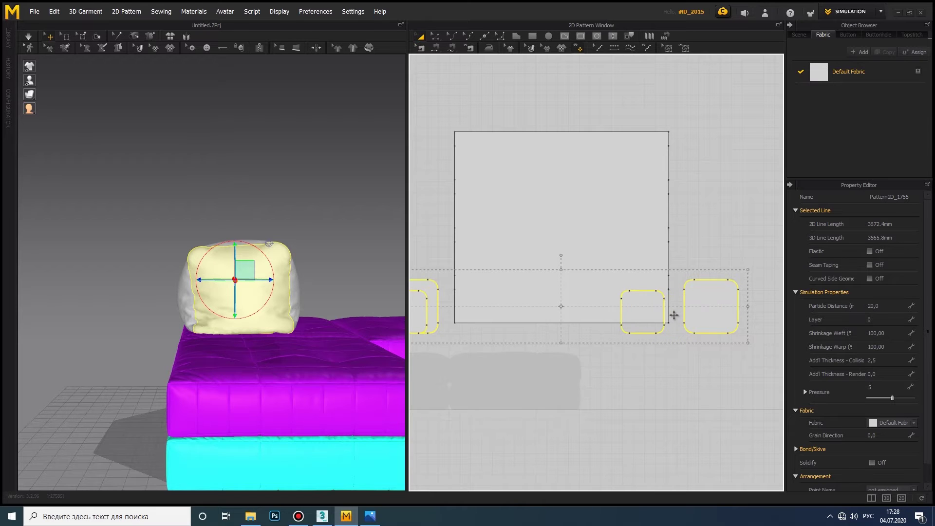
Step: Delete the extra end cap, simulate, then delete the sofa mesh to leave only the bolster
key(Delete)
click(29, 36)
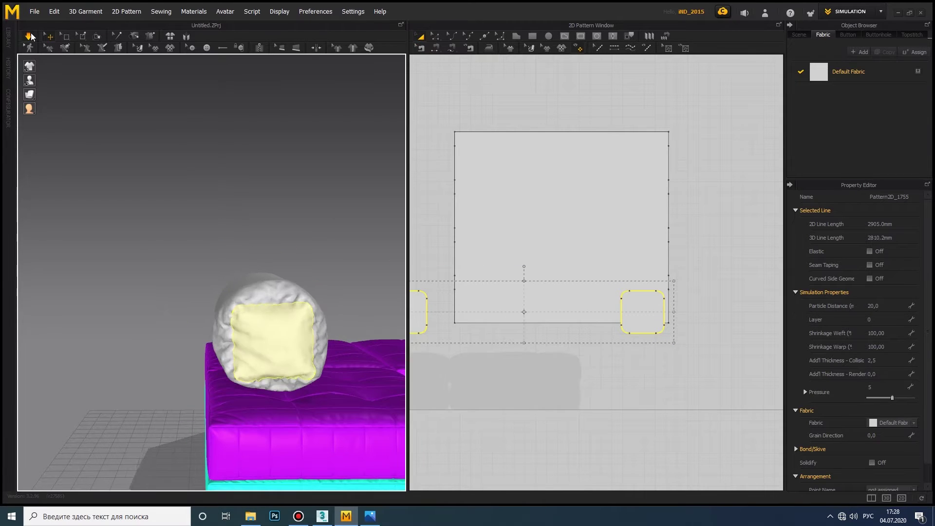
click(240, 313)
mouse_move(241, 313)
right_down()
mouse_move(280, 352)
mouse_move(101, 401)
right_up()
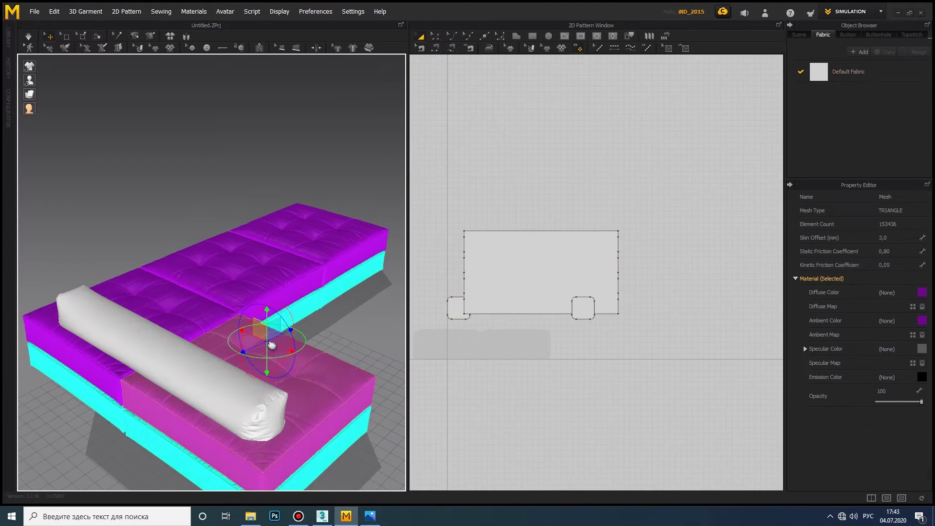
key(Delete)
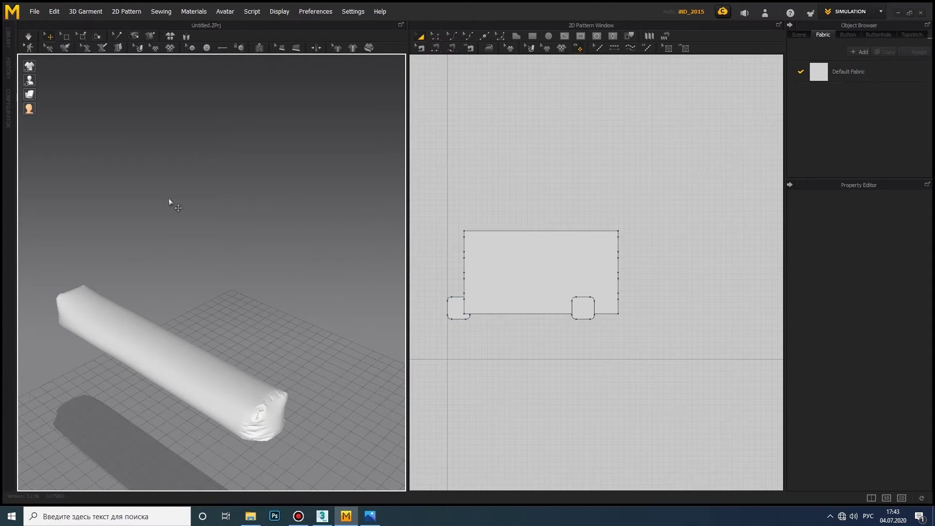
Step: Import the scene and start drawing a rectangular pillow panel
click(38, 10)
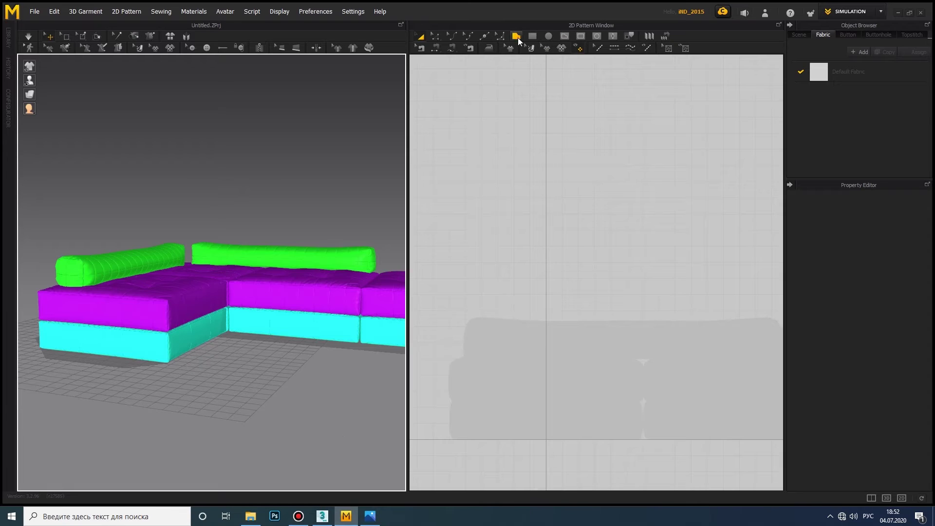
click(533, 36)
drag(528, 276, 600, 343)
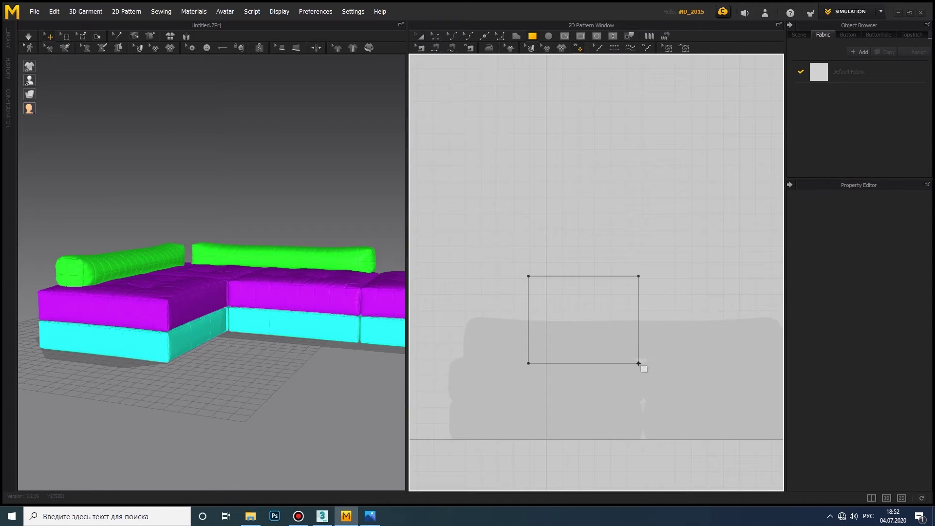
Step: Finish the 553.1 rectangle, copy it, and position both panels above the sofa seat
drag(643, 365, 643, 365)
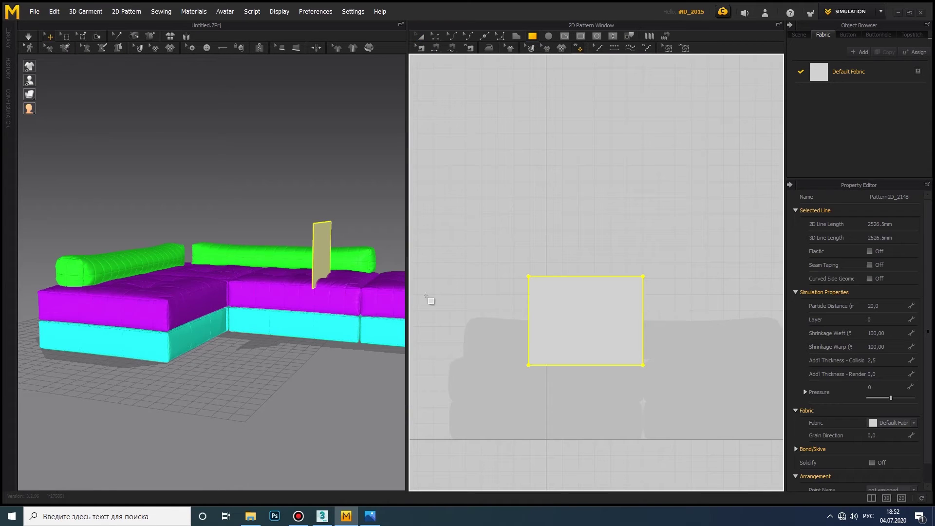
click(708, 318)
right_drag(292, 203, 324, 282)
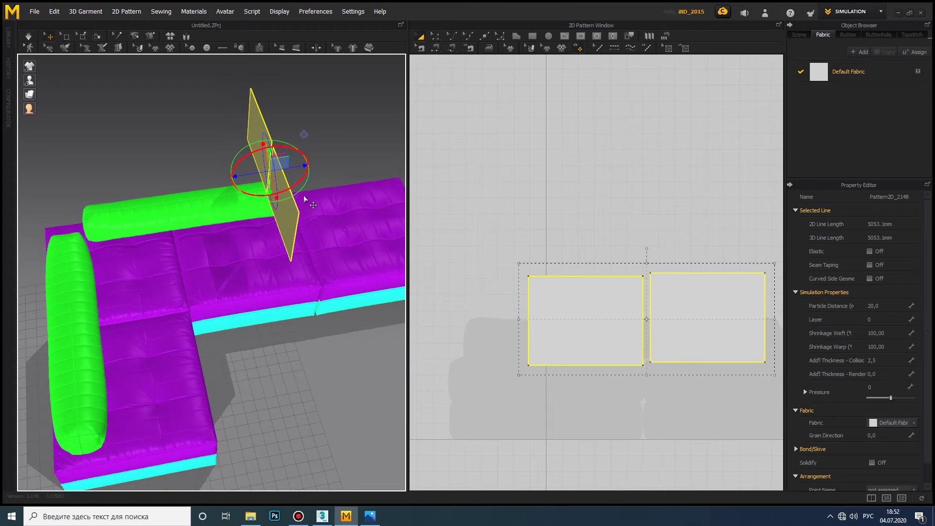
drag(303, 195, 314, 237)
right_drag(314, 237, 247, 245)
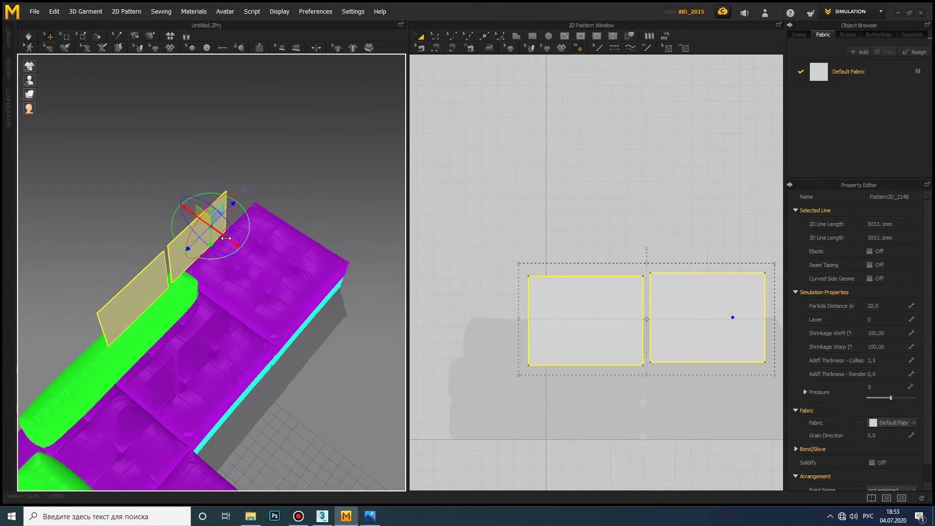
key(Escape)
drag(247, 245, 238, 209)
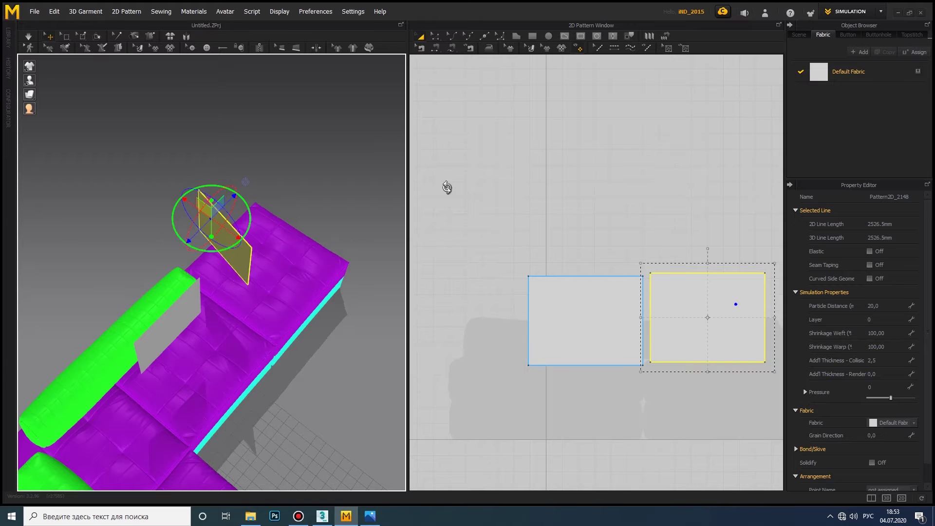
drag(113, 272, 120, 288)
mouse_move(120, 288)
right_down()
mouse_move(161, 311)
mouse_move(205, 292)
right_up()
Step: Sew the two pillow panels' facing edges together with Segment Sewing
key(n)
click(643, 302)
click(652, 316)
click(180, 292)
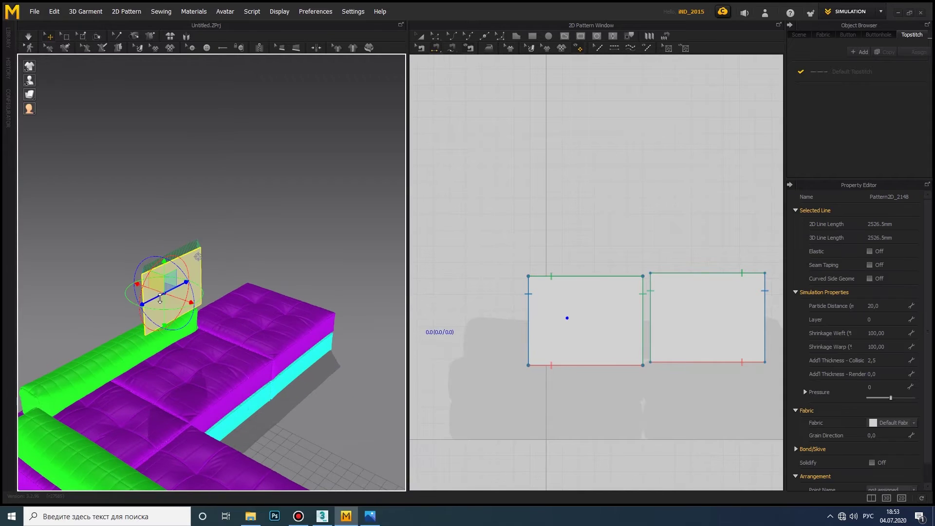
Step: Set the pillow's pressure to 5 and simulate to drape it onto the sofa seat
click(872, 387)
text(5)
click(28, 36)
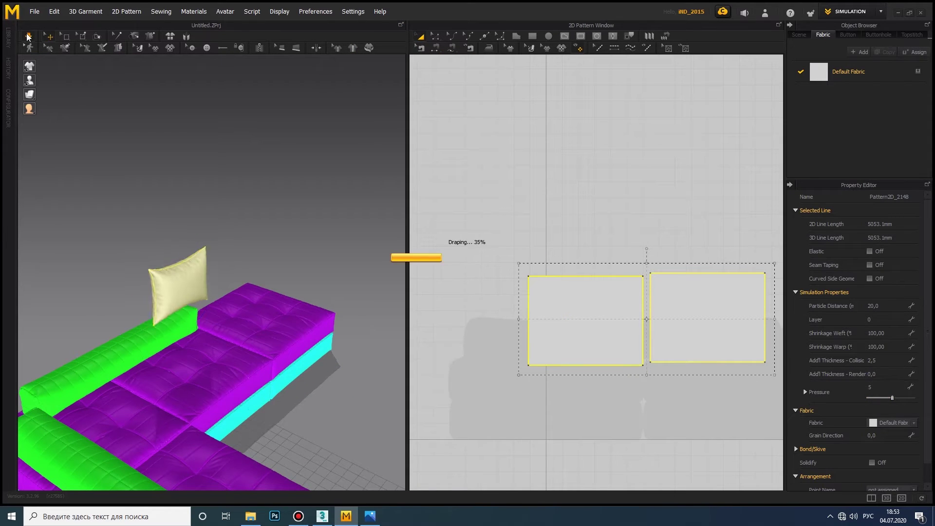
key(space)
click(188, 317)
scroll(205, 312, up, 3)
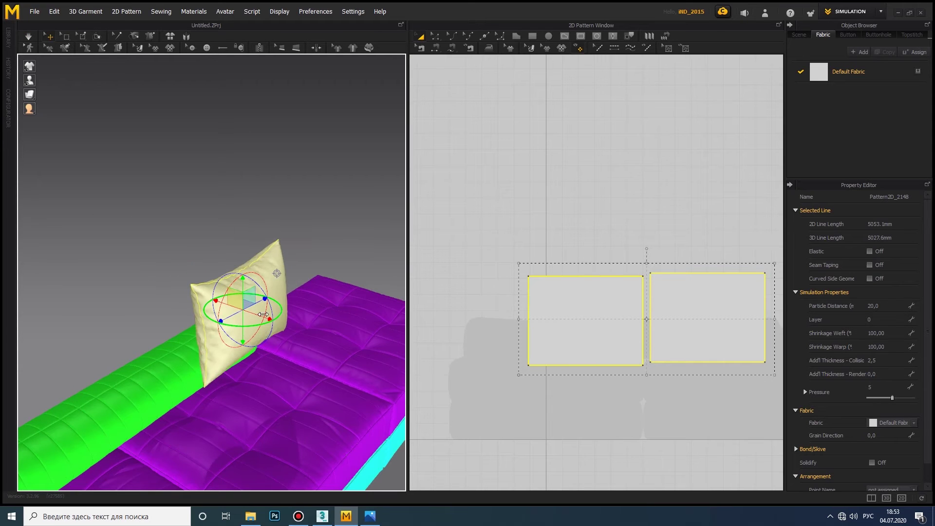
right_drag(244, 285, 190, 282)
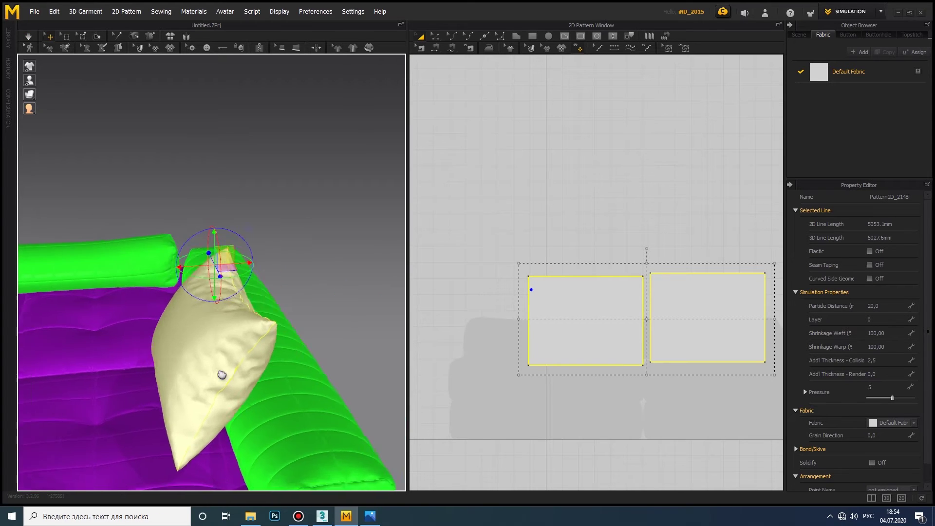
click(28, 39)
mouse_move(255, 334)
right_down()
mouse_move(244, 386)
mouse_move(269, 342)
mouse_move(156, 316)
right_up()
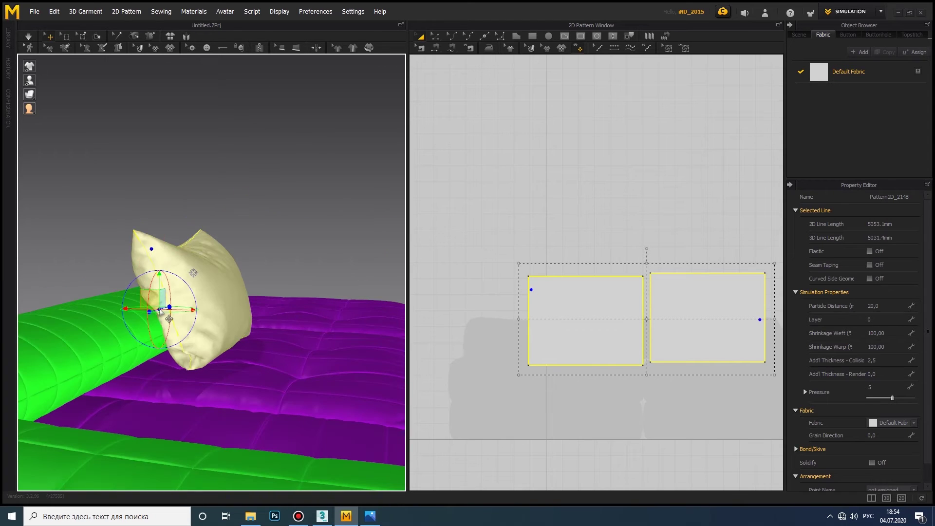
Step: Select the pillow and unfreeze it so it simulates again
right_click(731, 316)
click(789, 298)
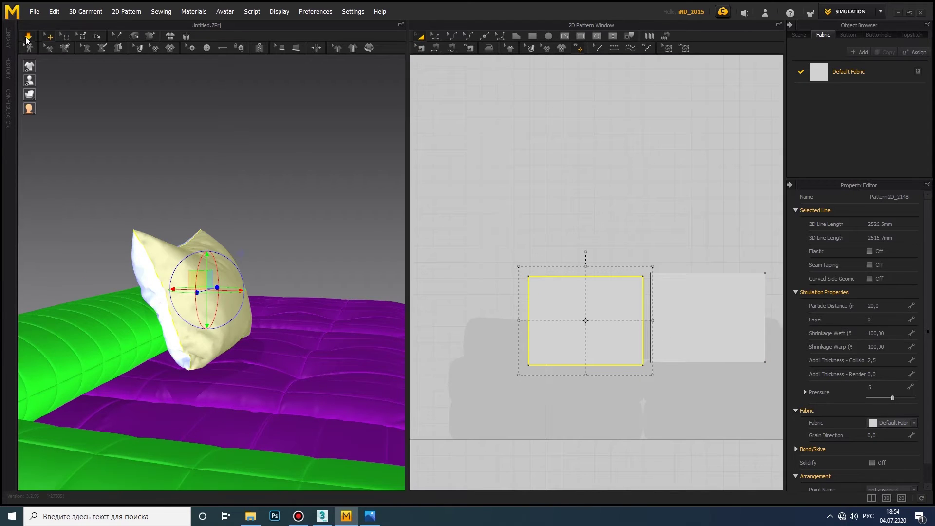
right_click(146, 277)
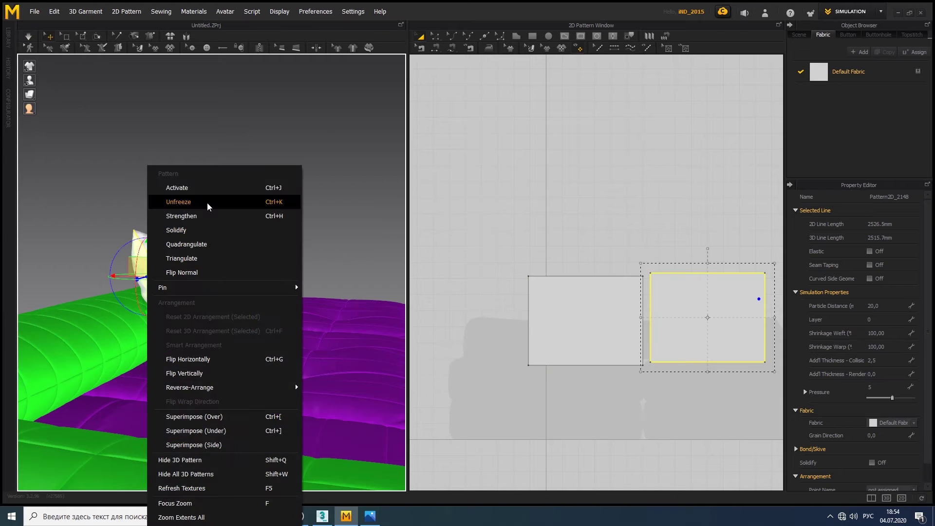
click(207, 203)
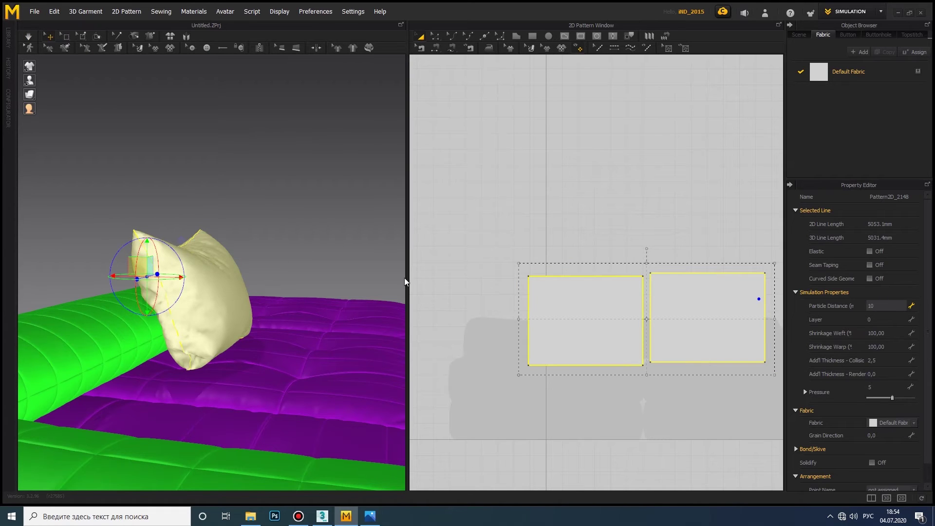
right_drag(146, 244, 16, 37)
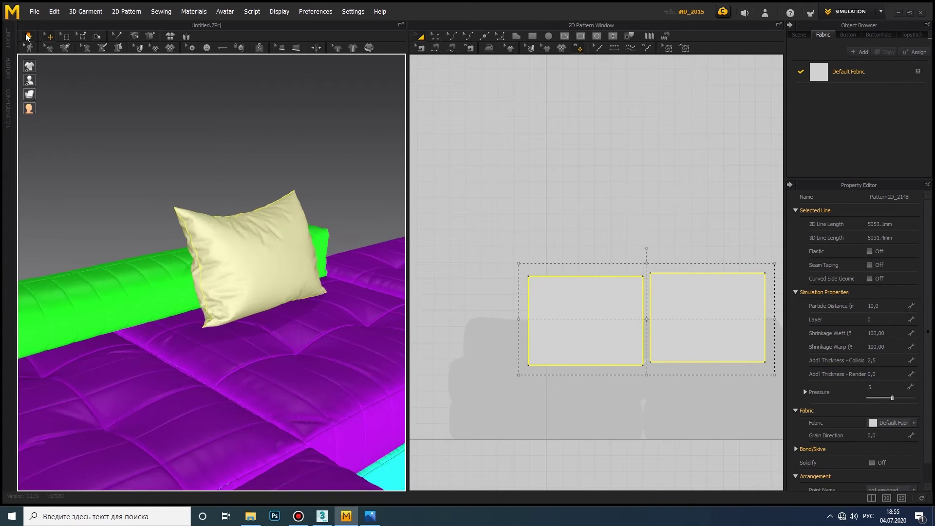
Step: Move the copied pillow patterns to the left beside the L-shaped sofa
click(244, 263)
right_drag(253, 272, 341, 316)
scroll(608, 317, down, 3)
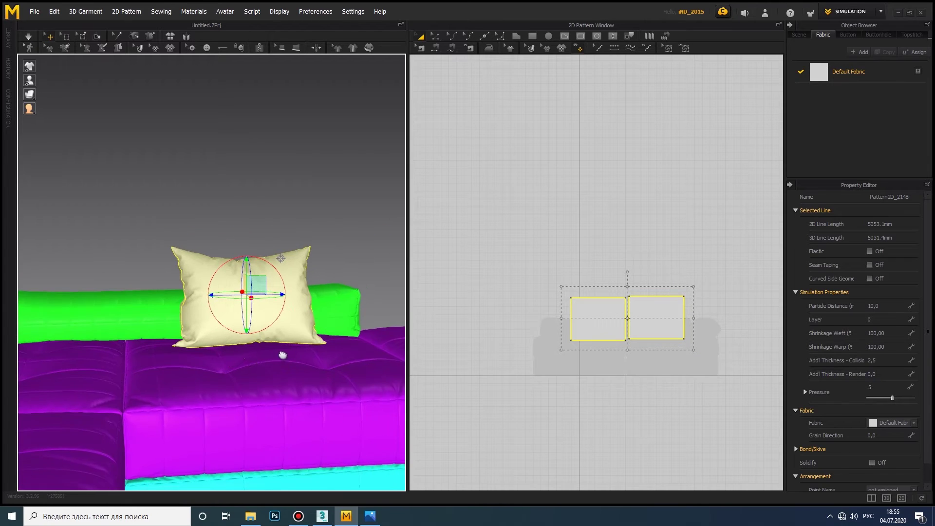
middle_drag(282, 355, 307, 372)
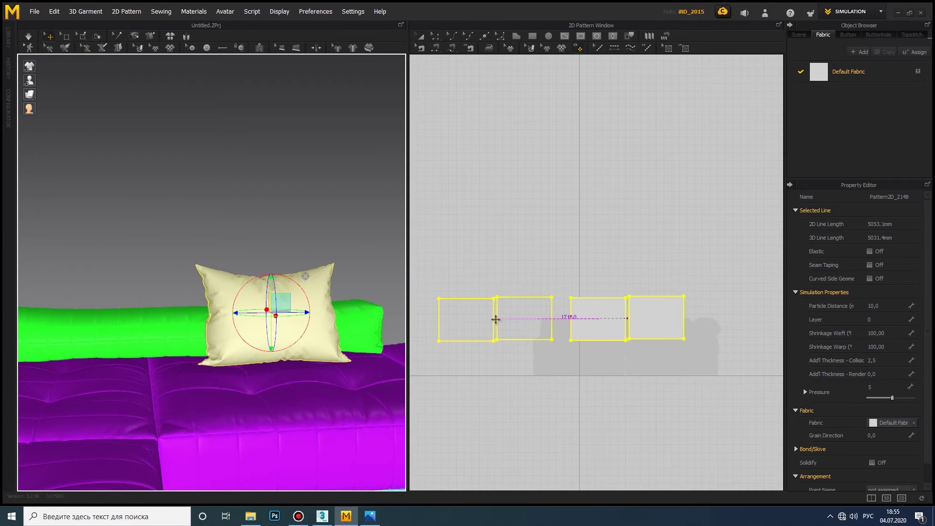
click(501, 326)
right_drag(273, 336, 296, 347)
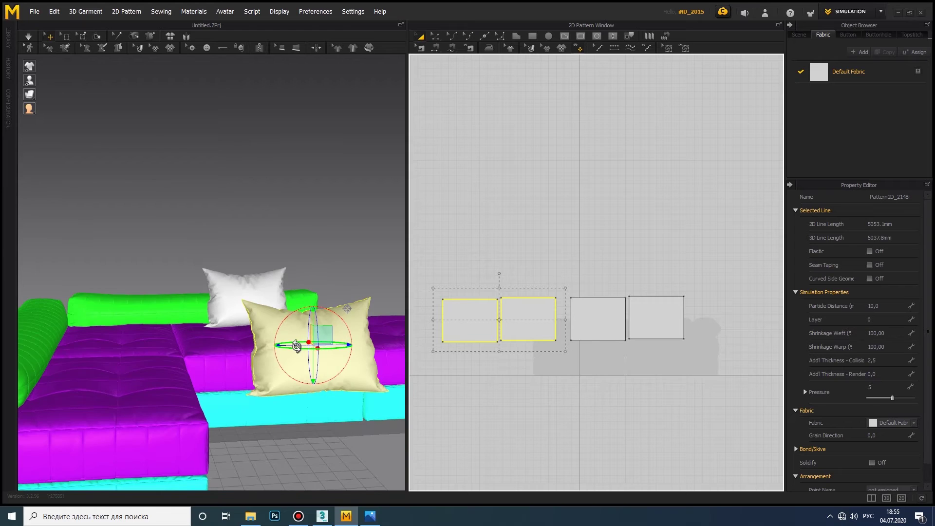
right_drag(121, 337, 194, 365)
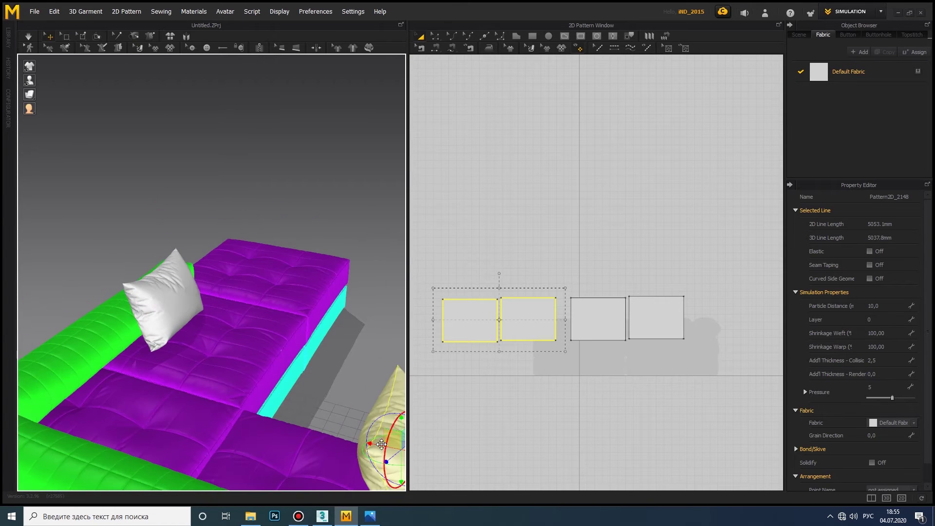
right_drag(72, 322, 142, 323)
scroll(142, 323, up, 3)
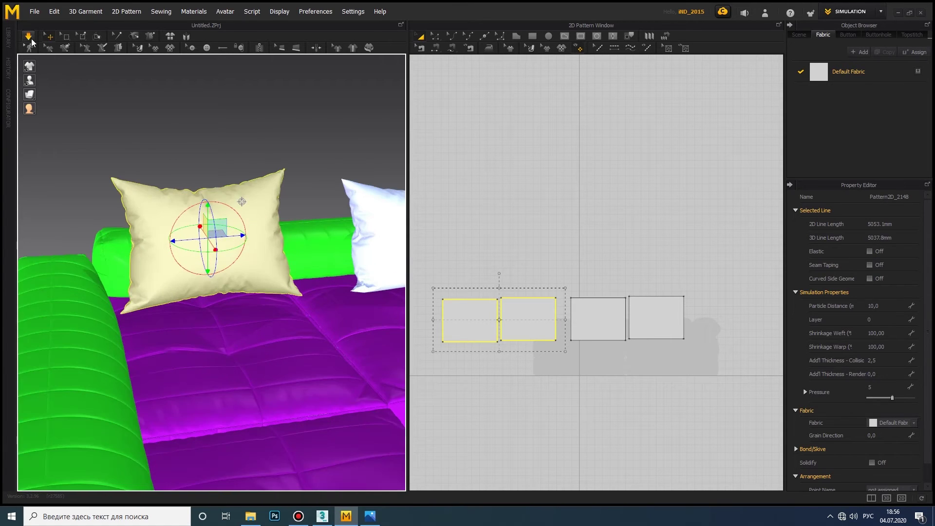
right_drag(229, 228, 192, 242)
Step: Select the second pillow's pieces and pull it left onto the sofa seat
click(522, 314)
right_click(522, 314)
click(470, 319)
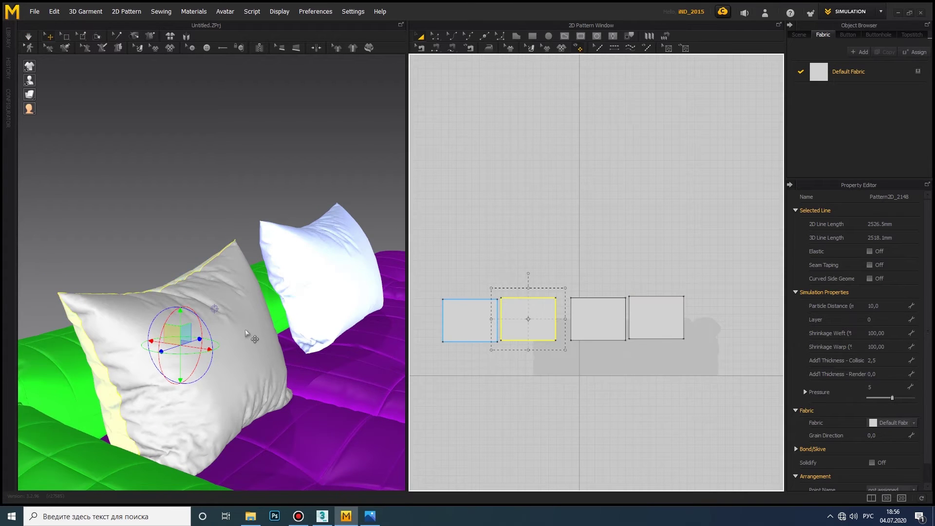
right_drag(204, 341, 229, 319)
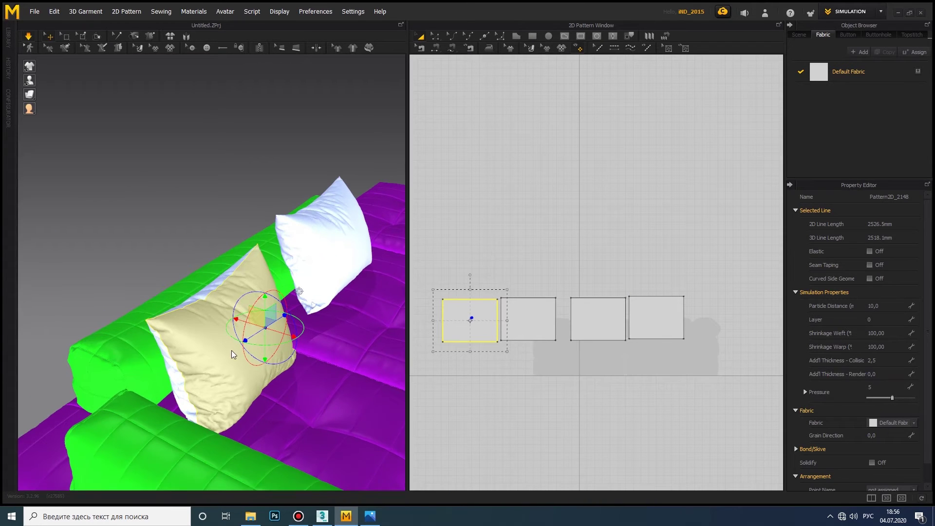
drag(258, 352, 181, 350)
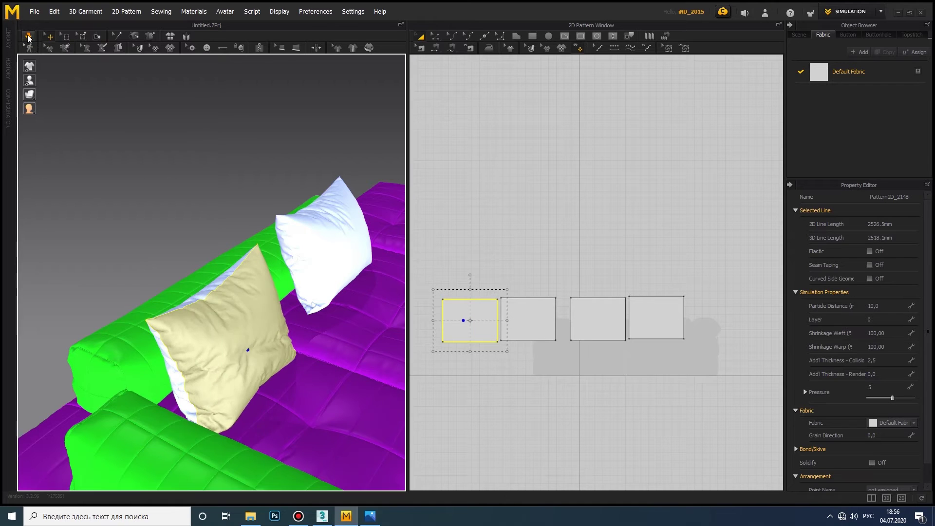
key(2)
scroll(123, 330, up, 3)
click(537, 327)
Step: Position the third pillow and simulate to drape all the pillows onto the sofa
right_click(537, 326)
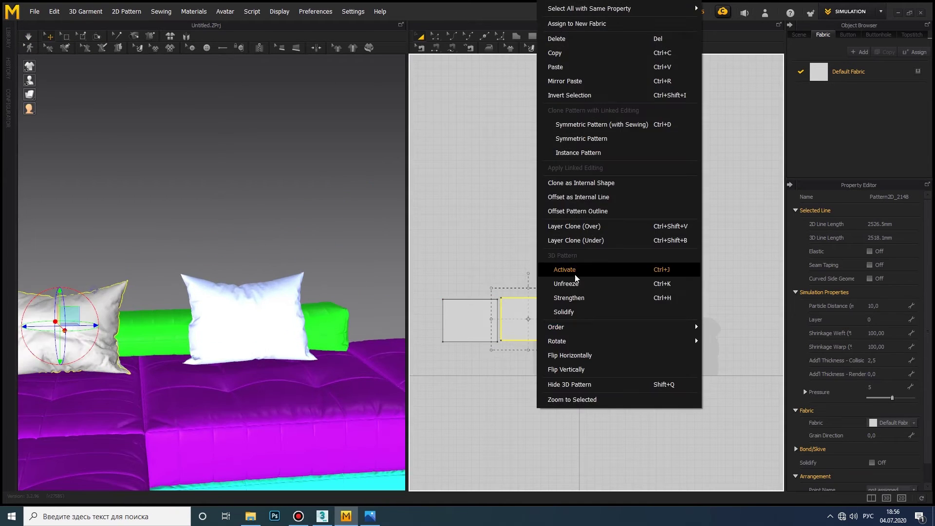
right_drag(156, 273, 173, 295)
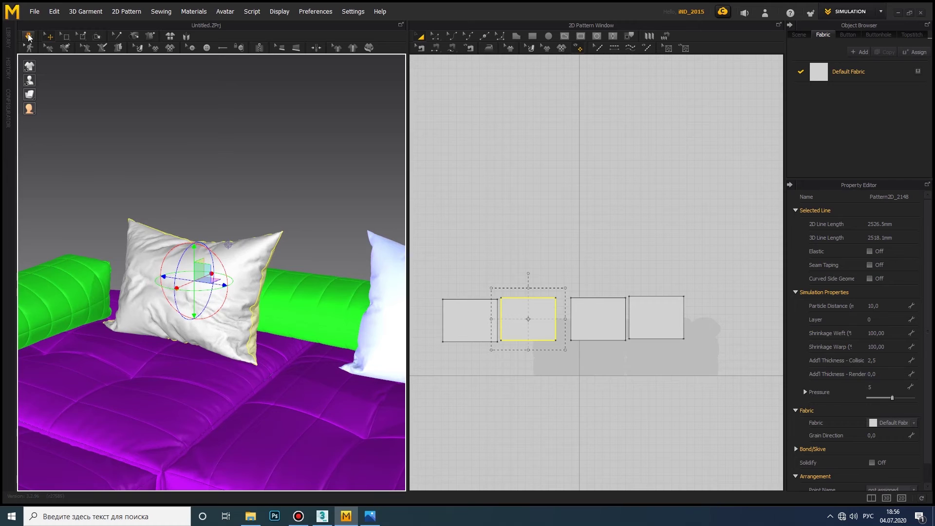
scroll(71, 134, down, 5)
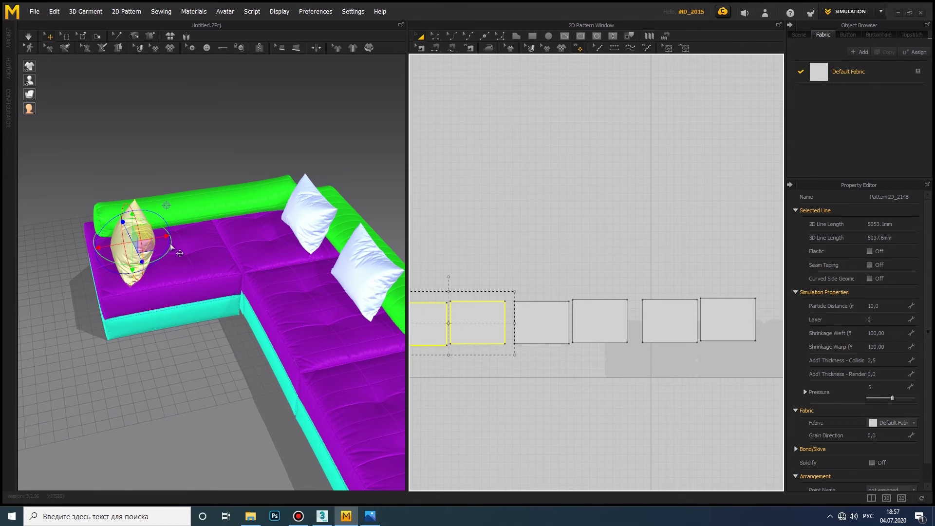
scroll(188, 241, up, 2)
scroll(166, 241, up, 1)
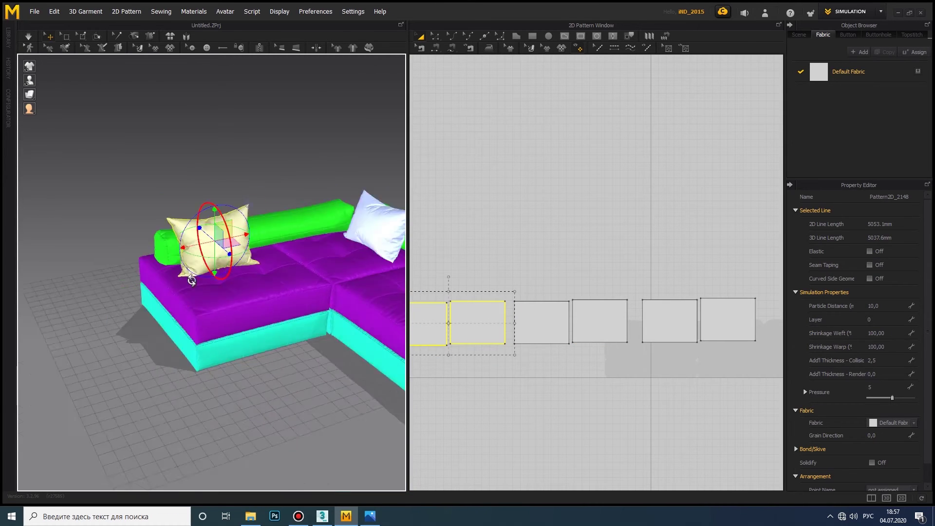
scroll(146, 241, up, 2)
scroll(123, 242, up, 2)
scroll(123, 242, down, 3)
right_drag(123, 242, 158, 260)
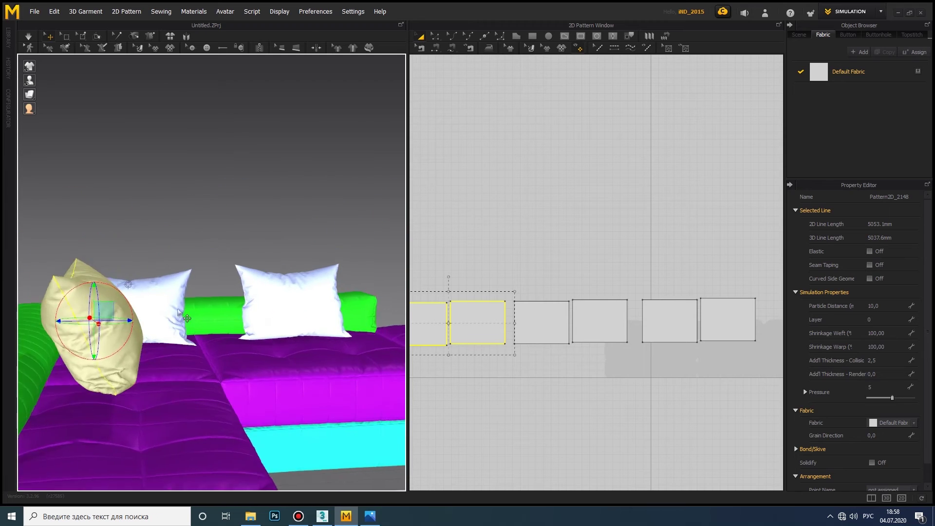
click(28, 36)
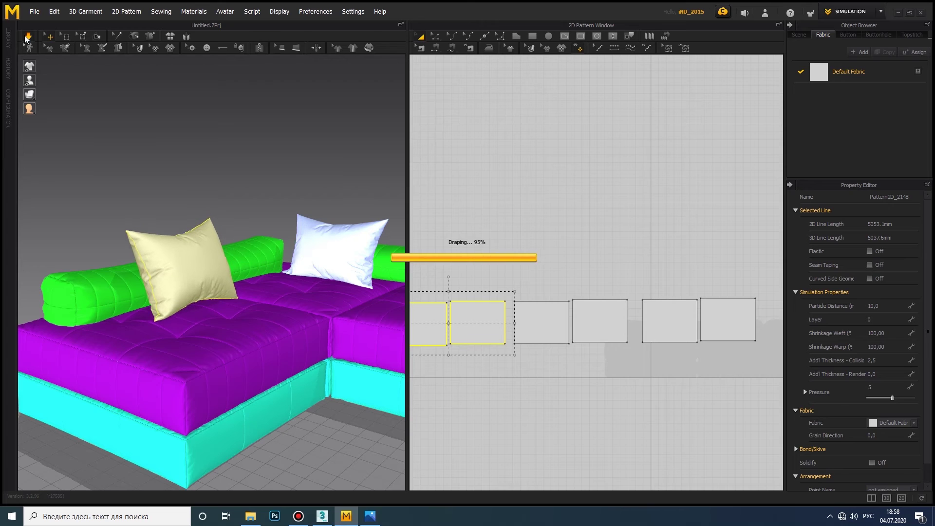
Step: Export the pillows as OBJ to the sofa folder, replacing 22.obj
scroll(128, 176, up, 3)
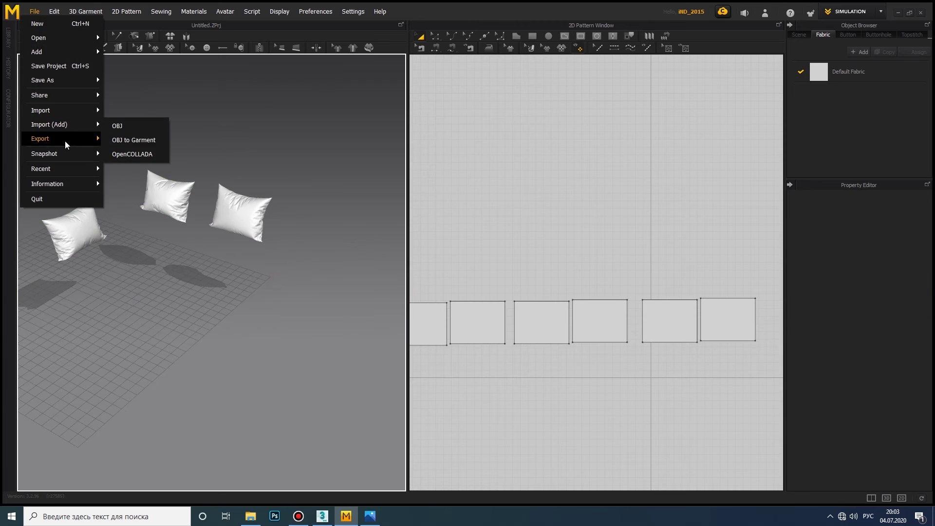
click(120, 130)
click(490, 260)
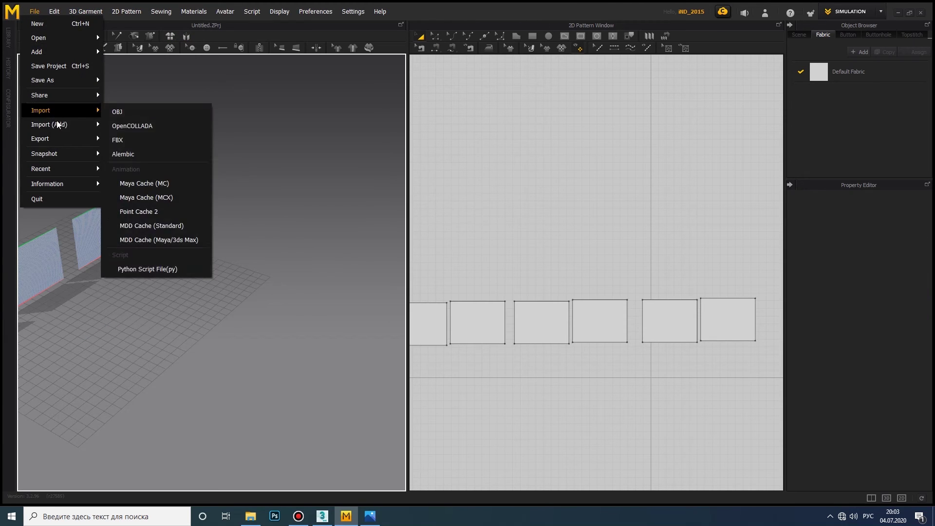
click(117, 143)
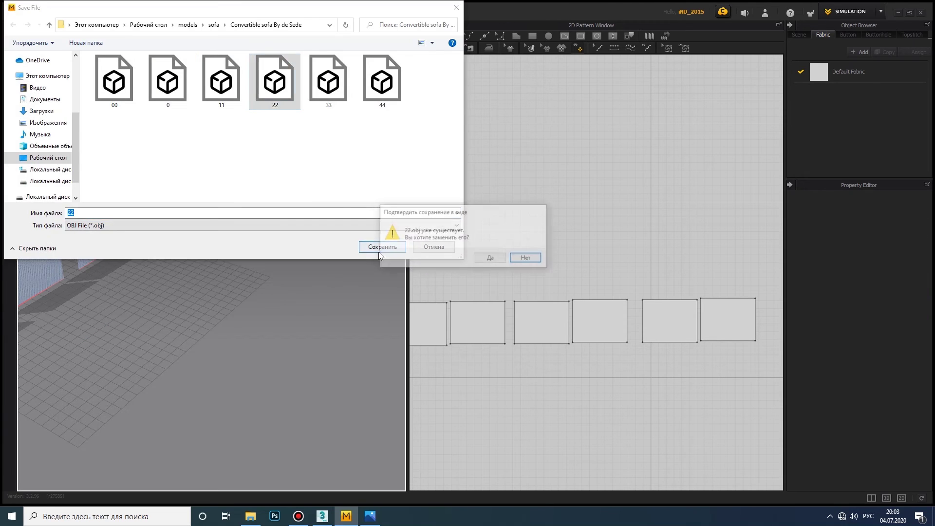
click(490, 258)
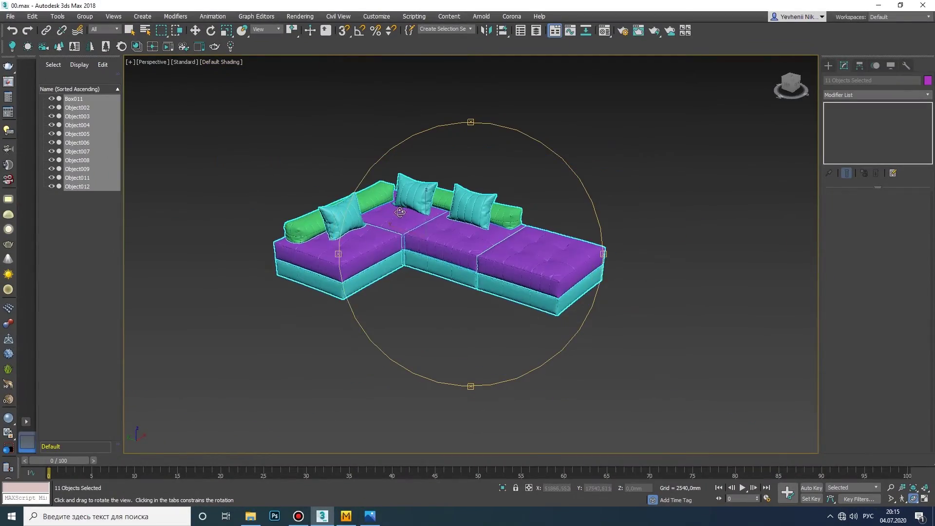
Step: Orbit the 3ds Max viewport to view the sofa, pillows and bolsters from above and behind
mouse_move(400, 212)
mouse_down()
mouse_move(443, 260)
mouse_move(369, 309)
mouse_move(383, 267)
mouse_up()
scroll(457, 252, up, 3)
scroll(456, 251, down, 3)
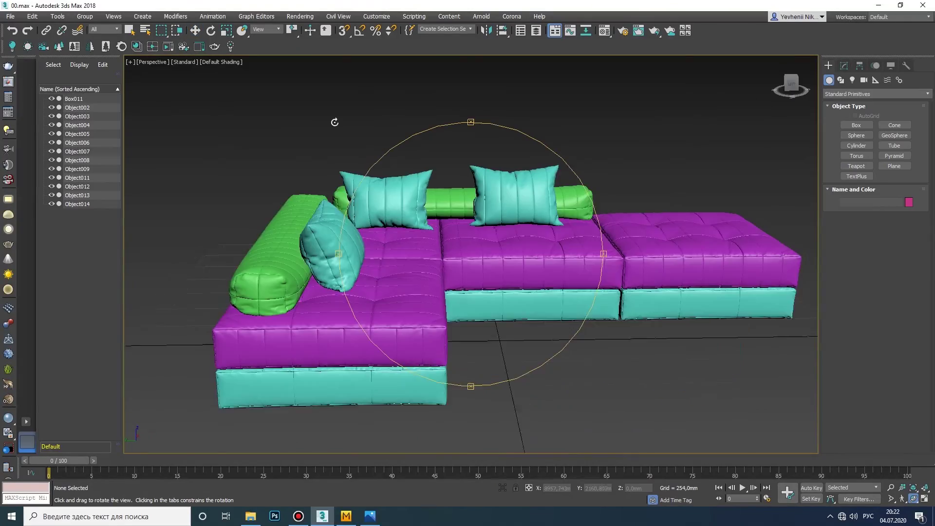
mouse_move(334, 121)
mouse_down()
mouse_move(507, 267)
mouse_move(442, 296)
mouse_move(418, 284)
mouse_move(501, 259)
mouse_move(364, 243)
mouse_move(280, 257)
mouse_move(370, 253)
mouse_move(309, 202)
mouse_up()
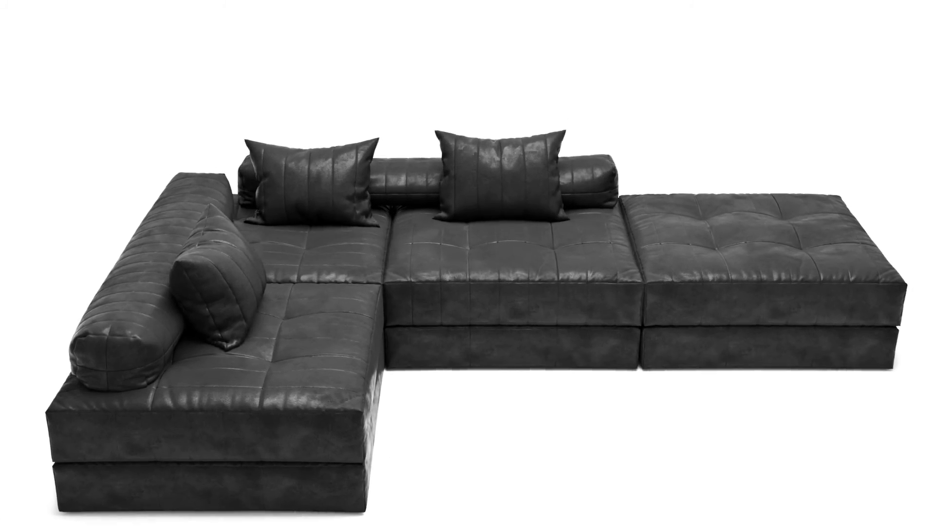